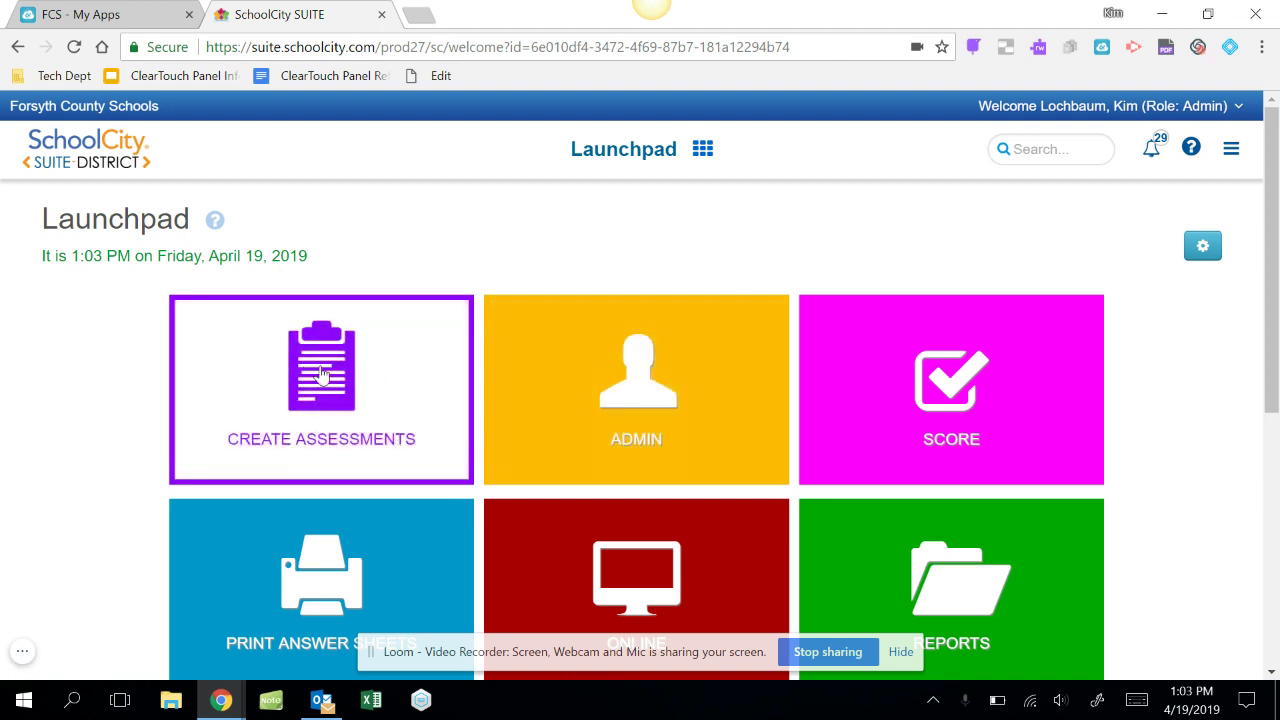
Open the Assessments area from the Launchpad and start creating a new Item Bank assessment
left_click(414, 403)
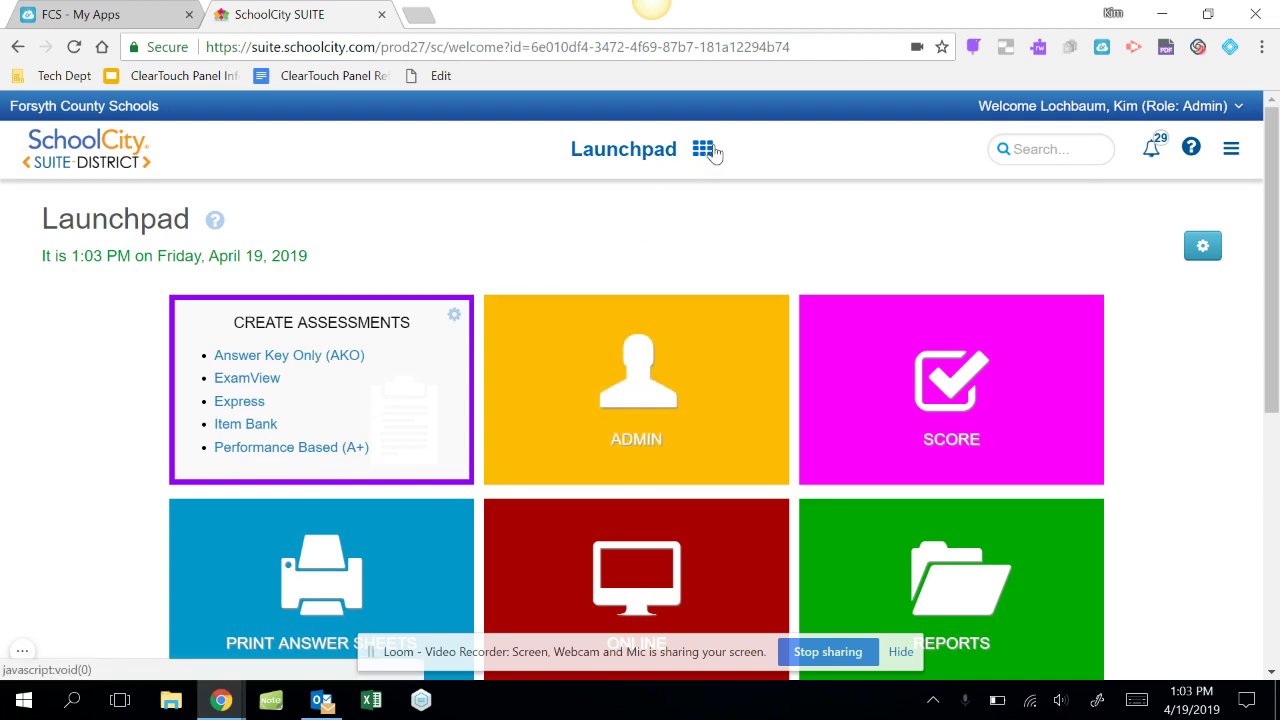
left_click(711, 150)
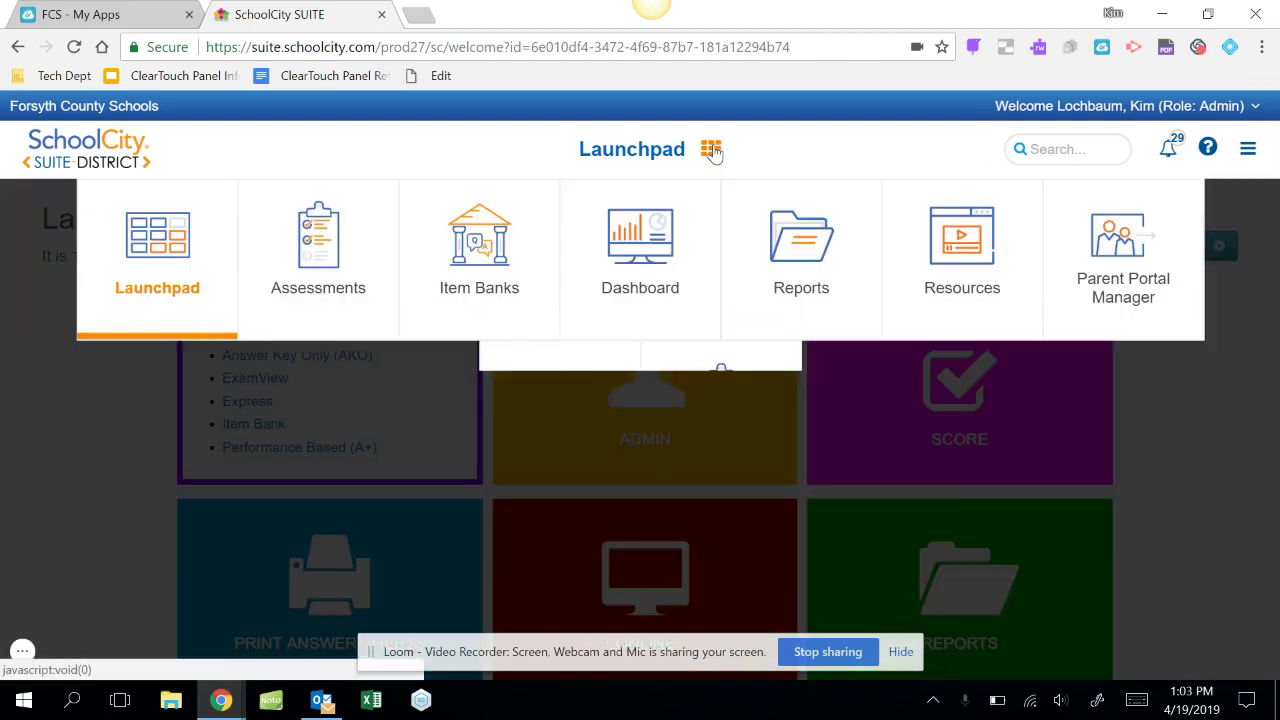
left_click(318, 268)
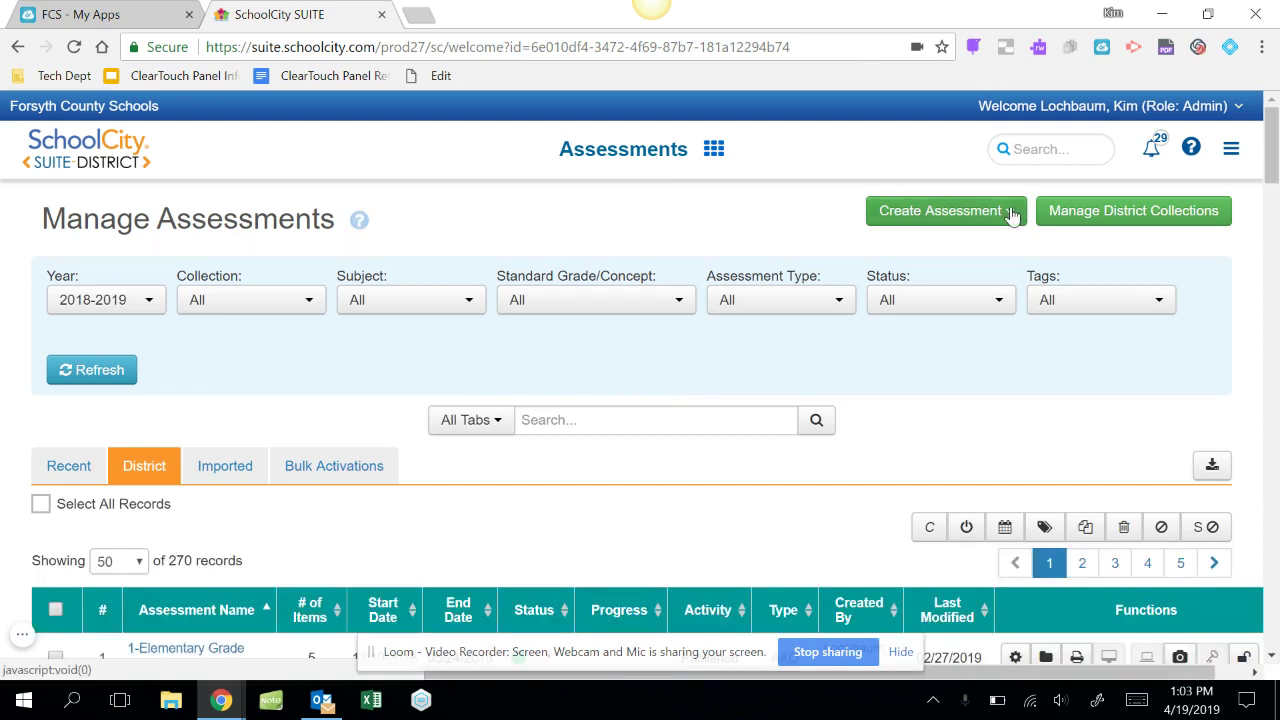
left_click(1012, 212)
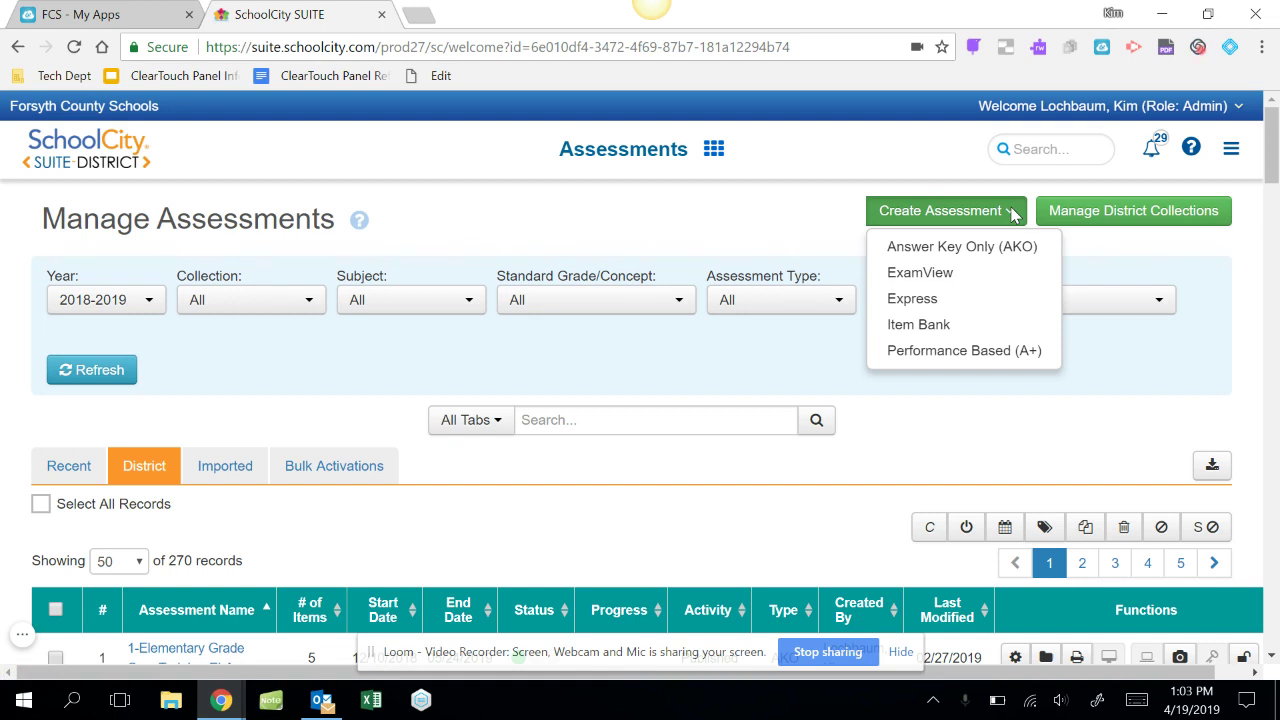
left_click(942, 326)
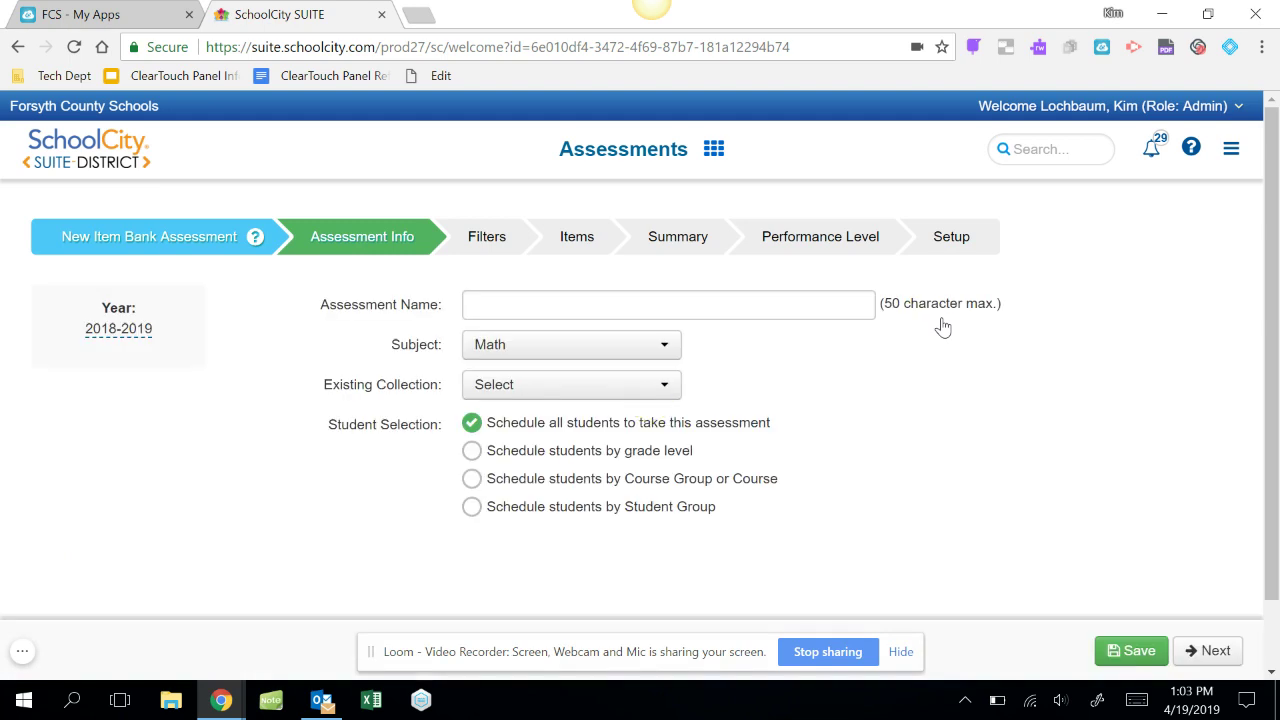
Name the assessment 123abcdelete and continue to its Filters stage
left_click(527, 304)
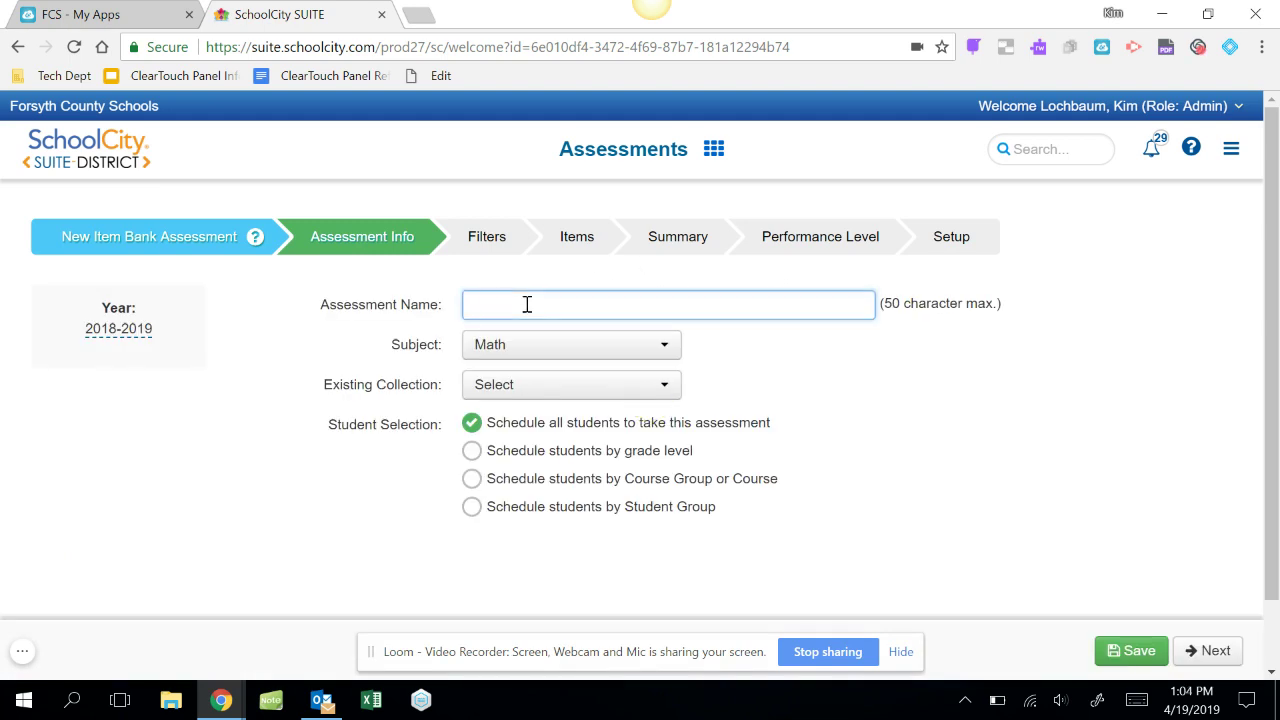
type("123abcdelete")
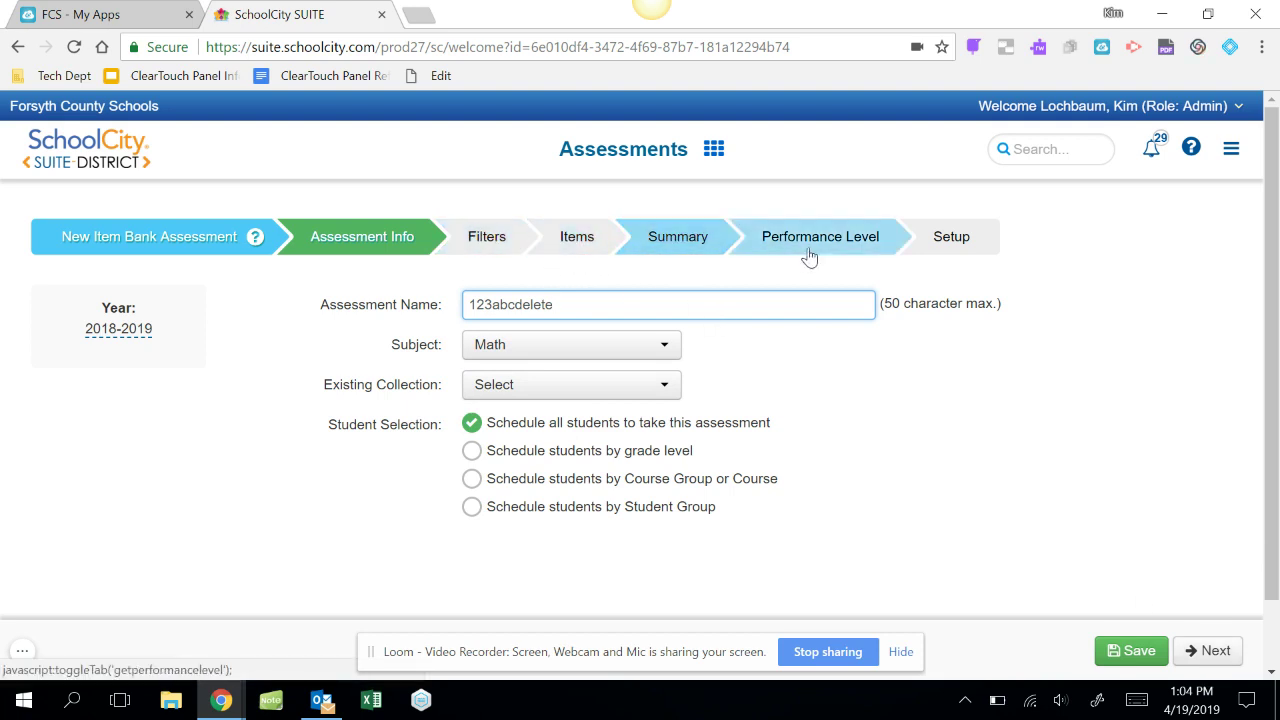
left_click(493, 236)
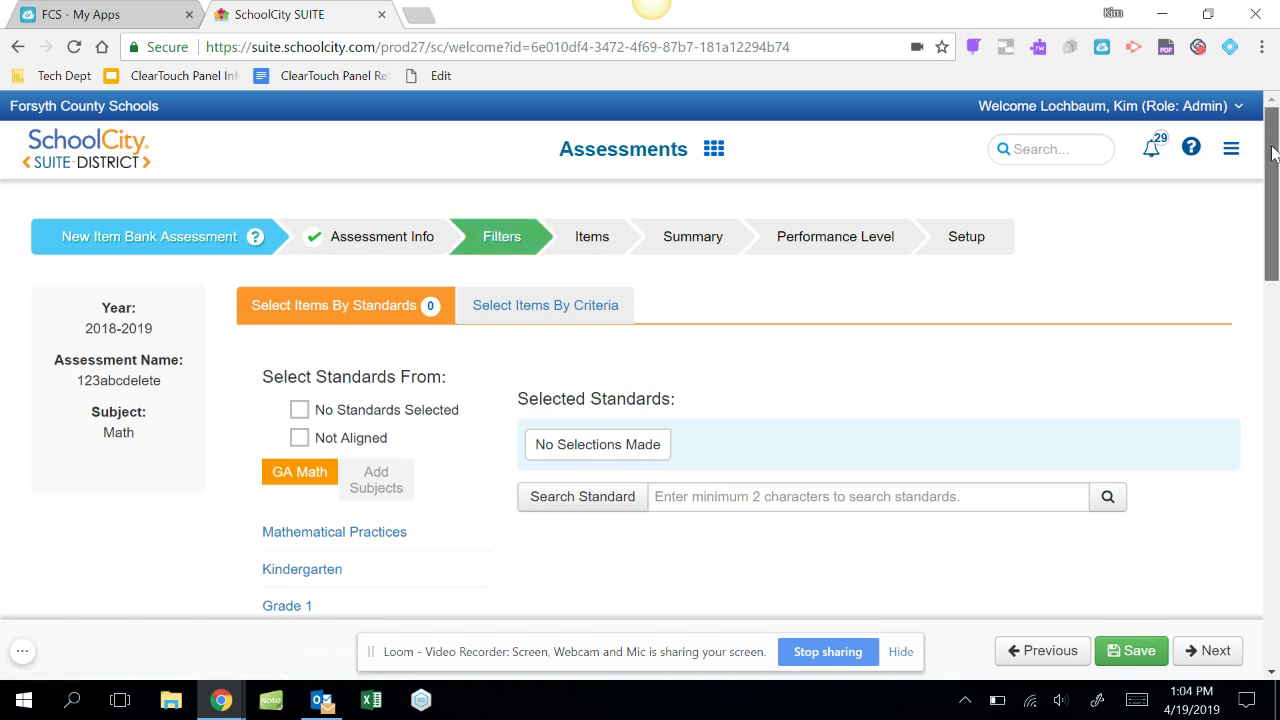
Add GA ELA from the GA State Standards set as an extra subject and display its grade list
left_click_drag(1273, 152, 1273, 202)
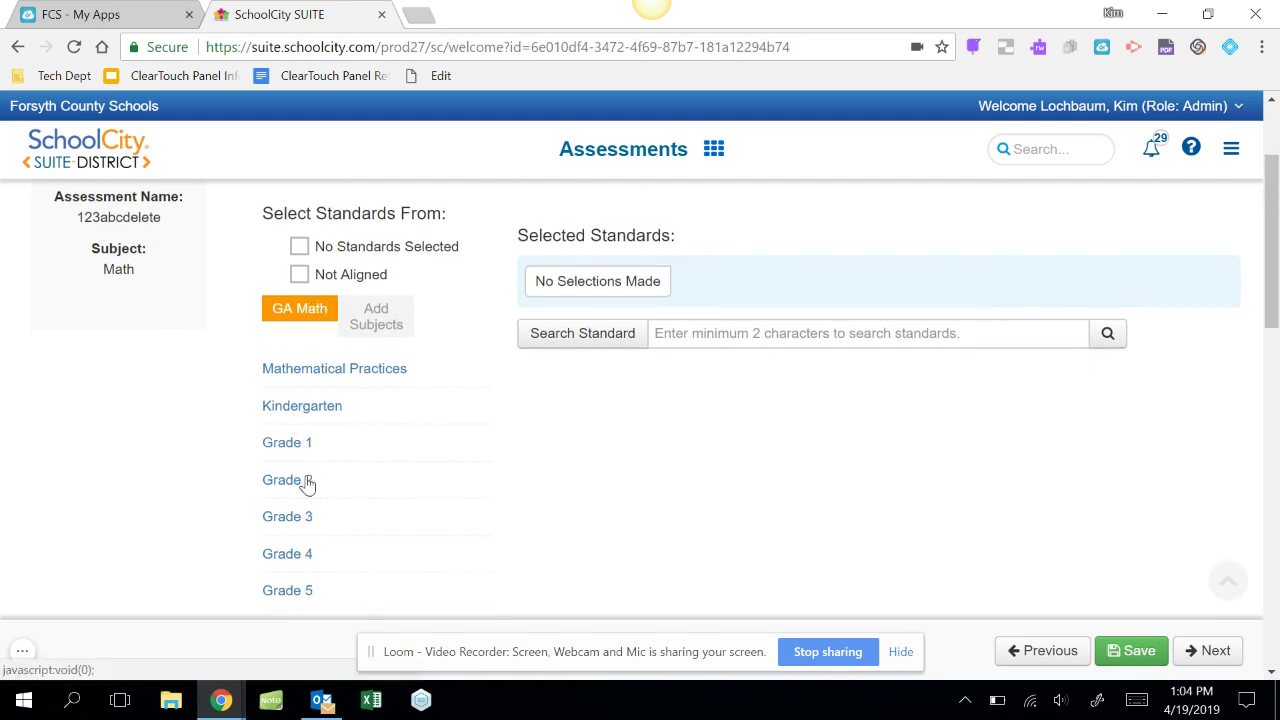
left_click(375, 321)
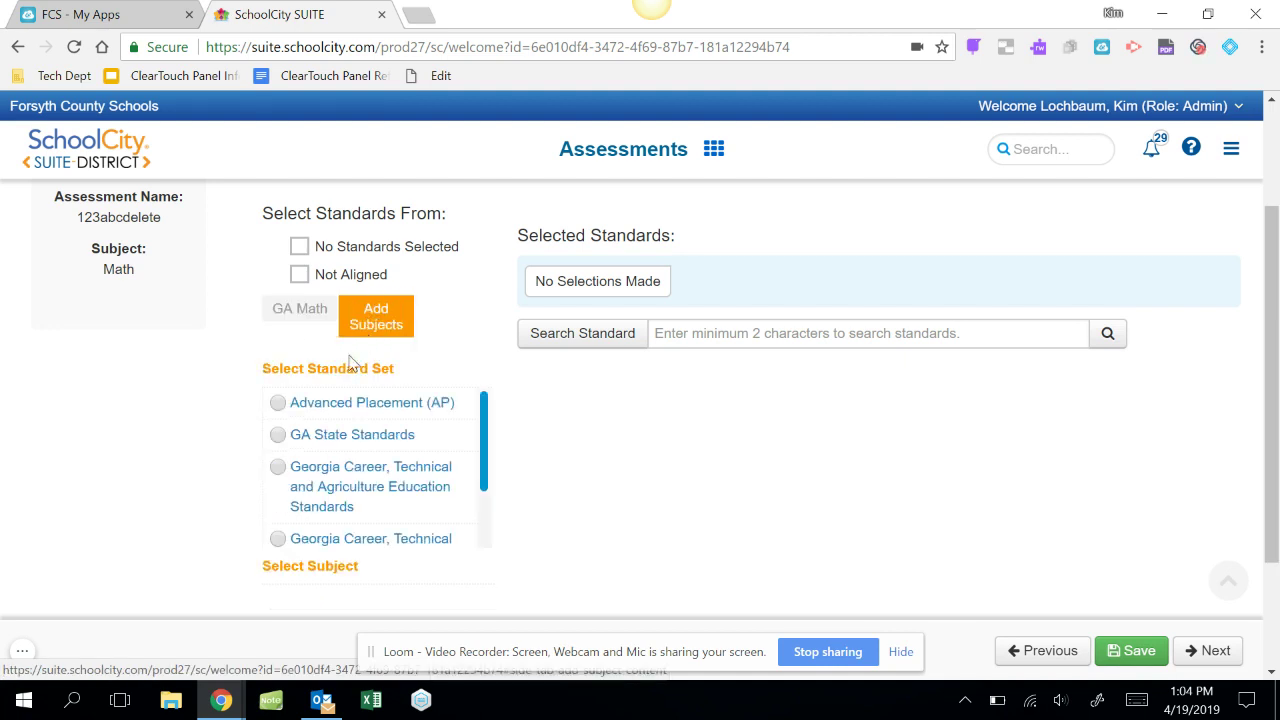
left_click(278, 436)
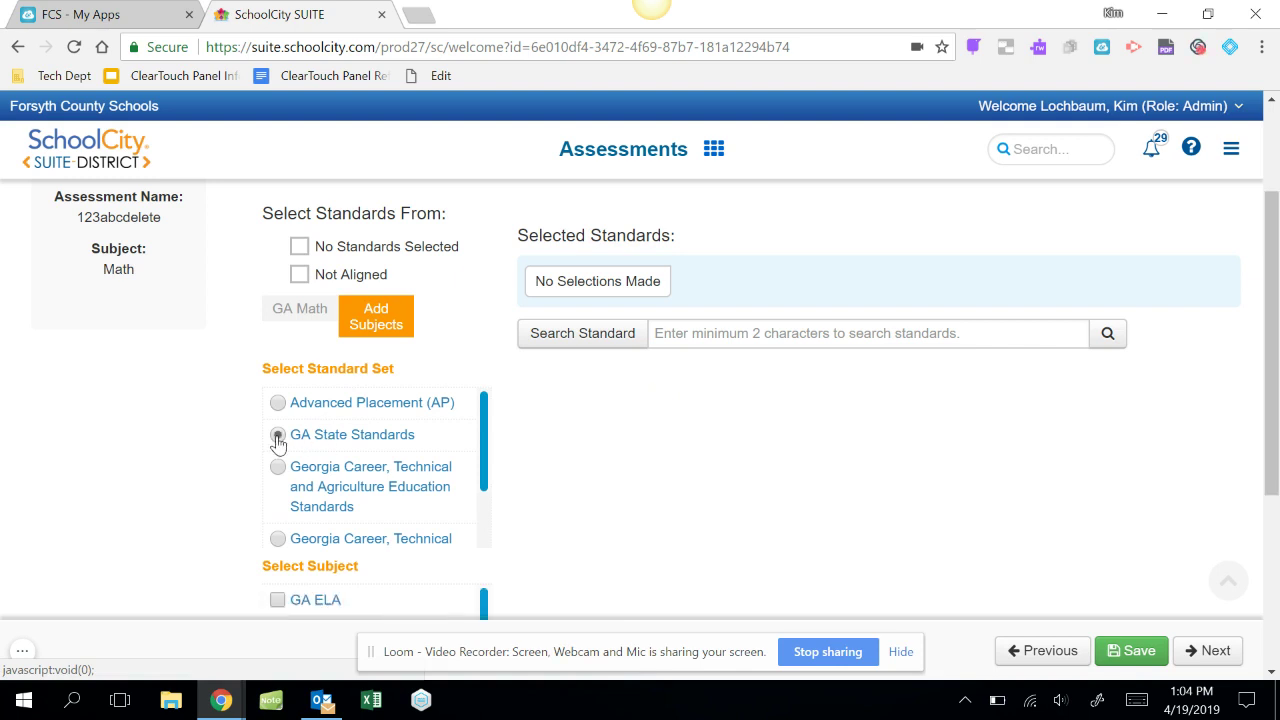
left_click(277, 600)
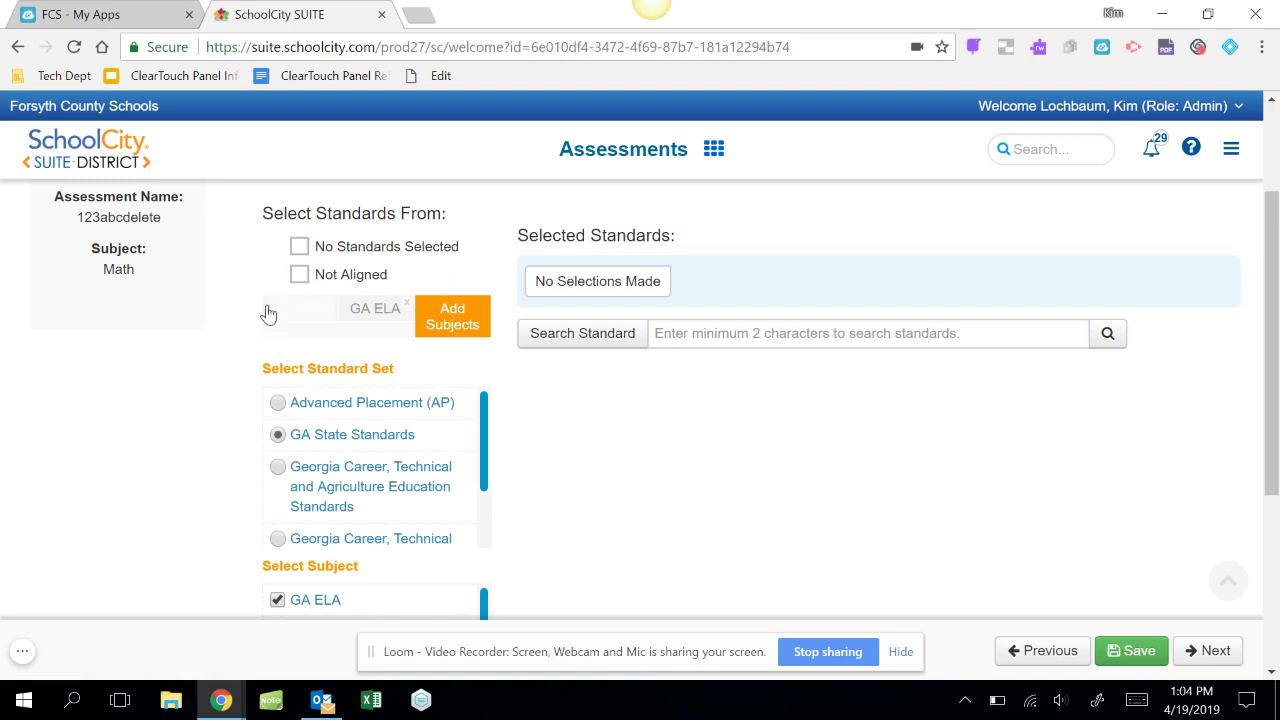
left_click(371, 316)
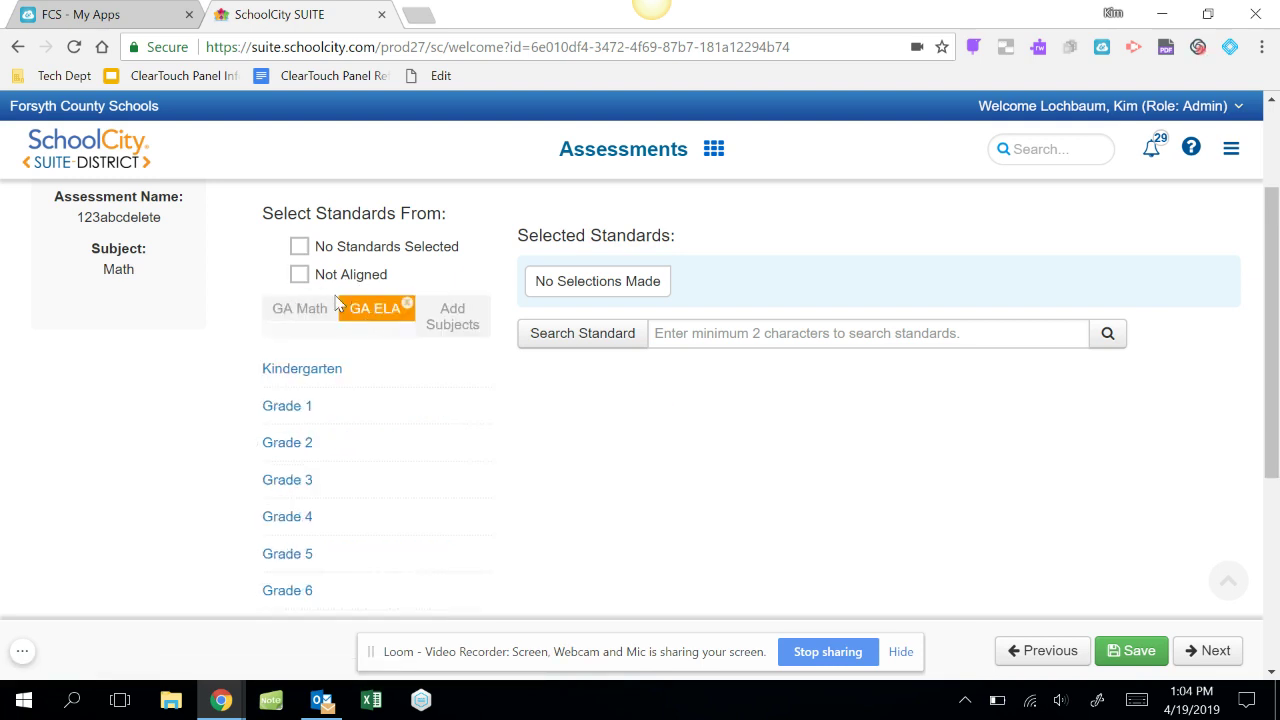
Select GA Math standard MA.3.MGSE3.NBT.1 under Grade 3, Number and Operations in Base Ten
left_click(293, 310)
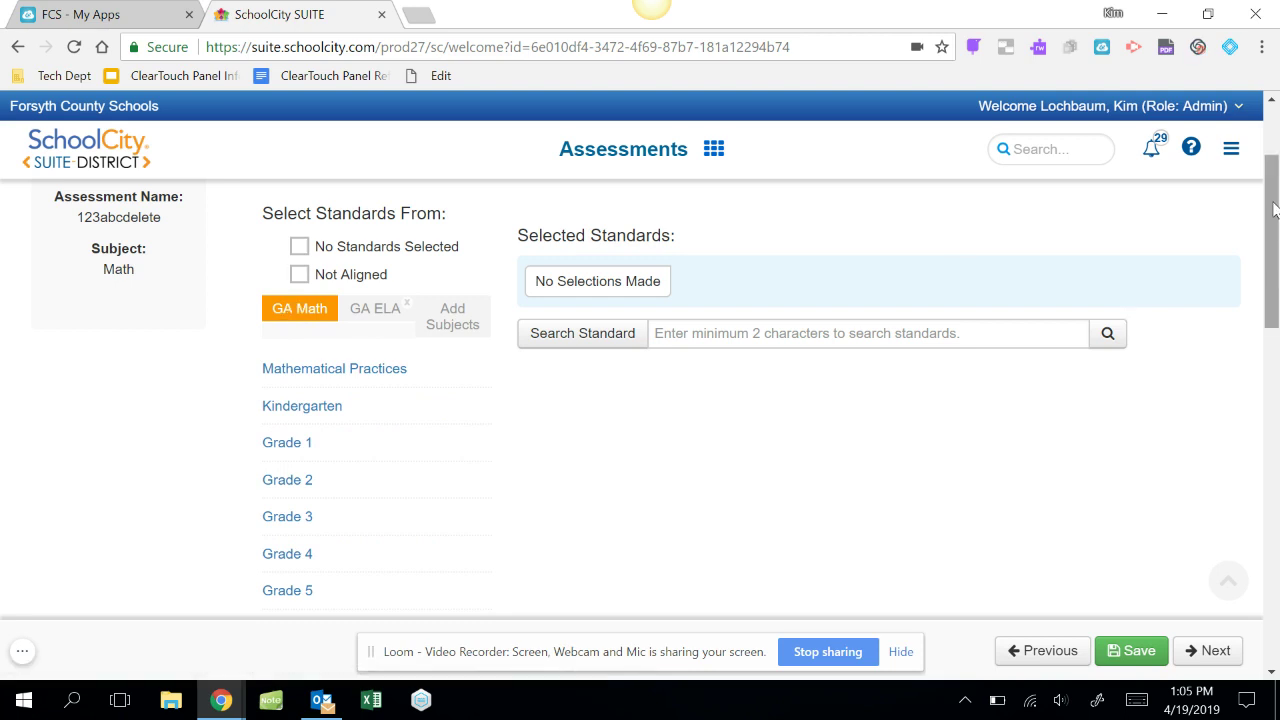
left_click_drag(1273, 208, 1268, 235)
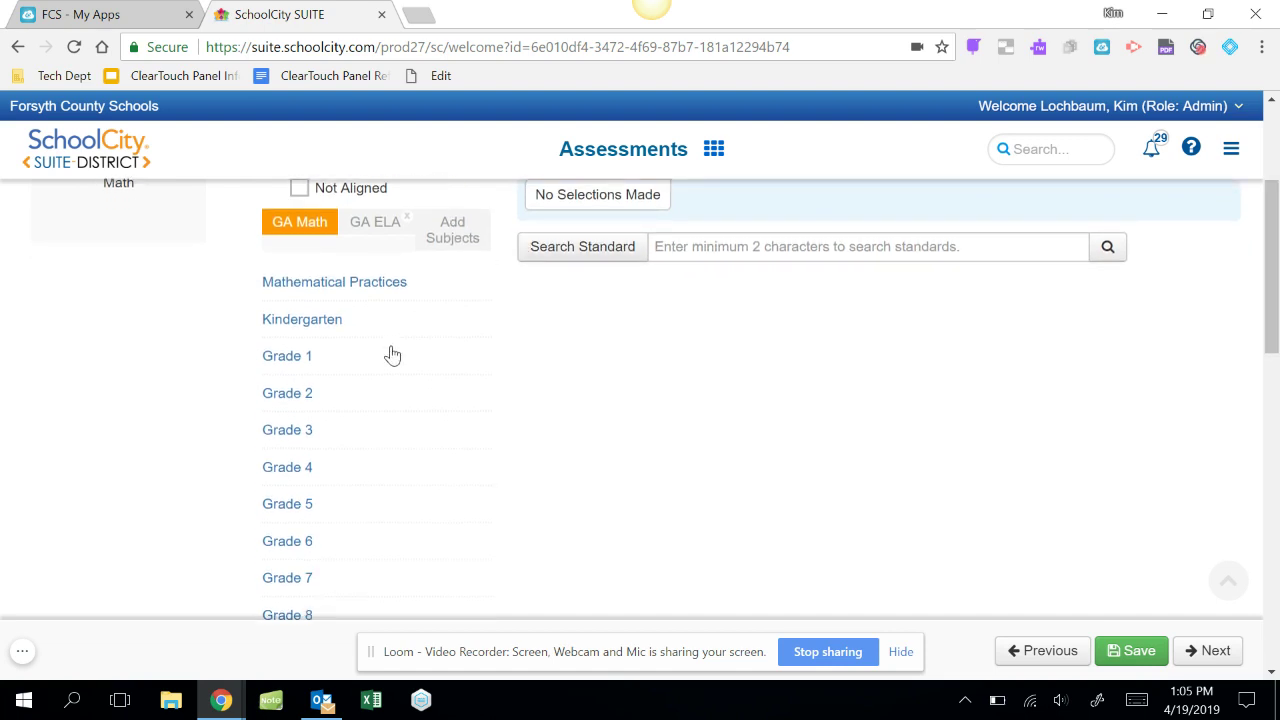
left_click(285, 432)
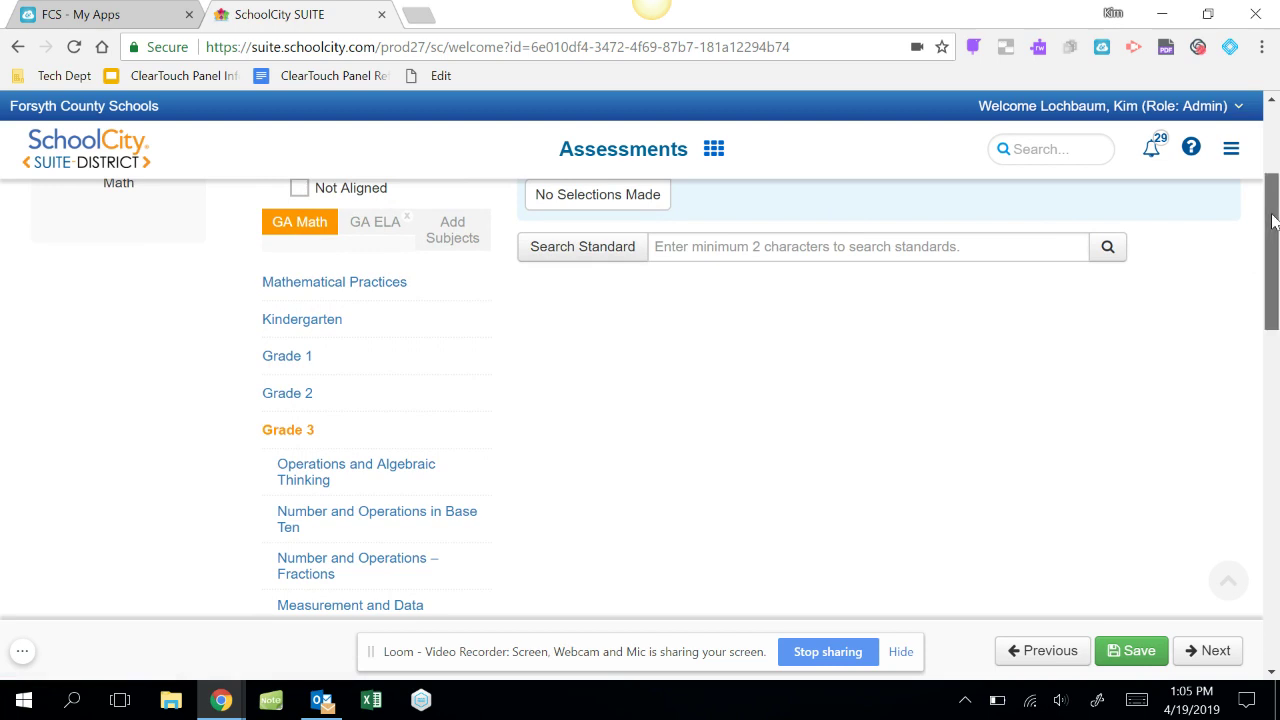
left_click_drag(1272, 224, 1272, 260)
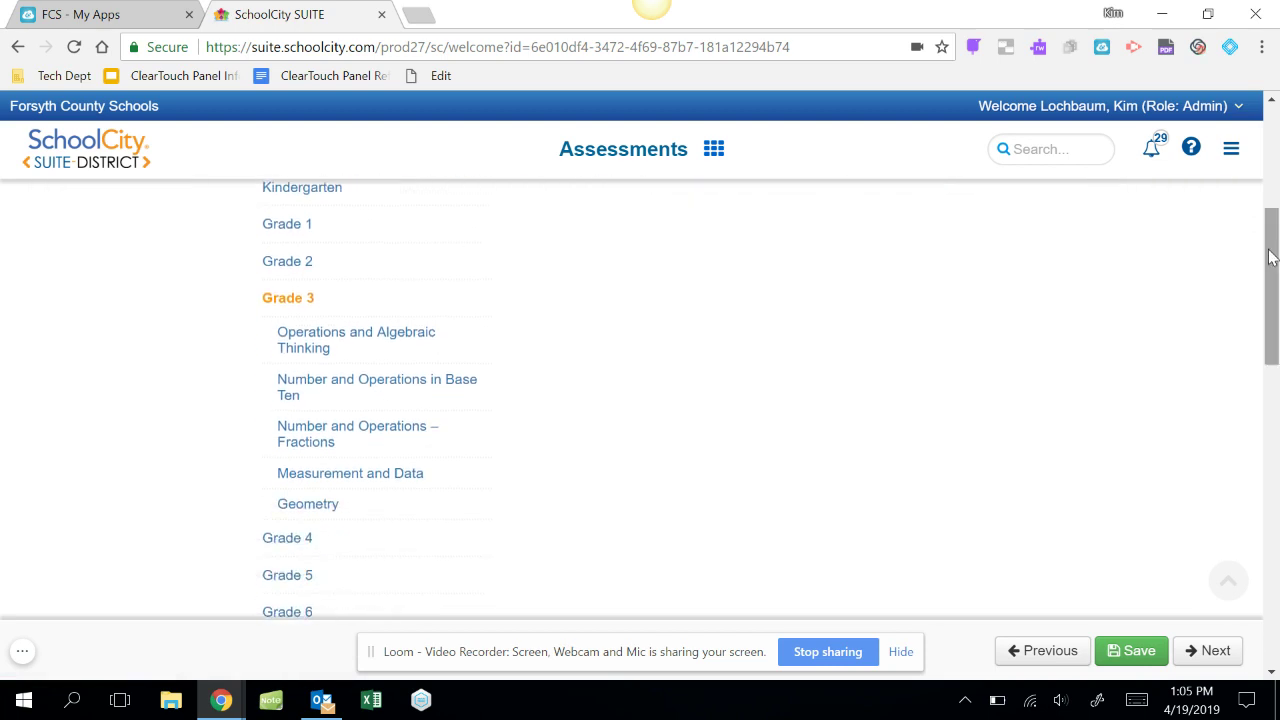
left_click(381, 386)
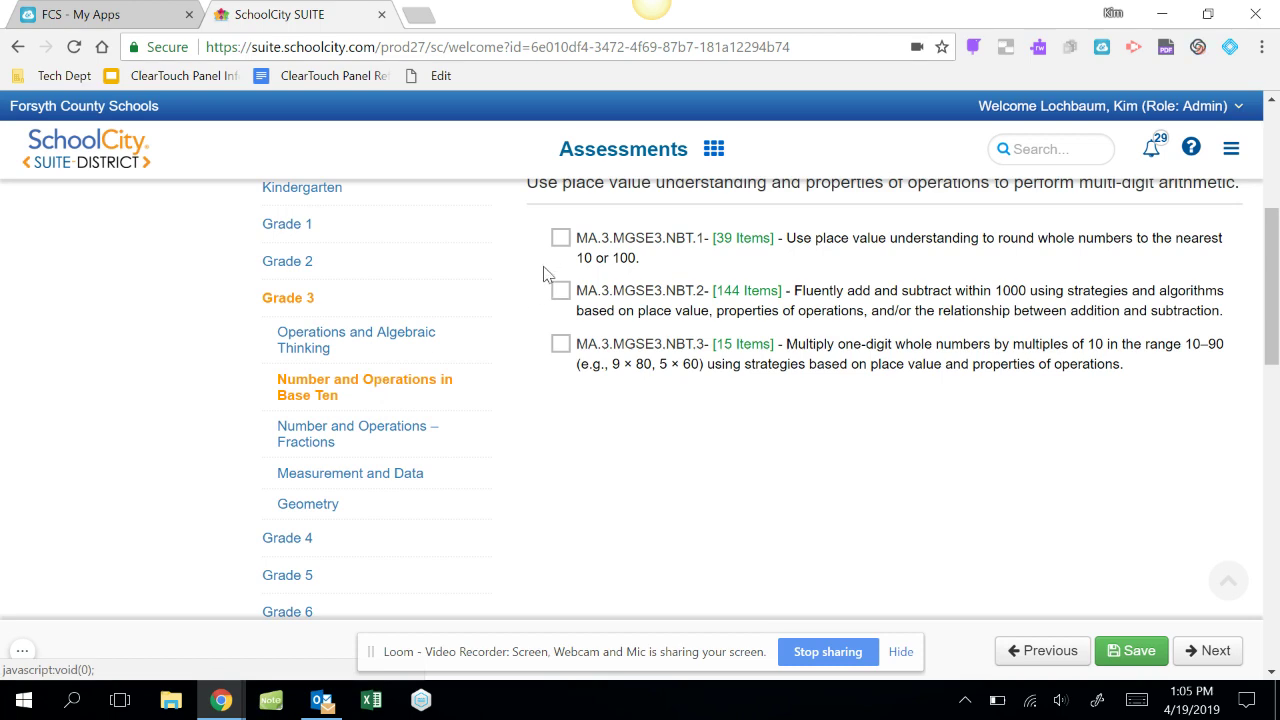
left_click(560, 238)
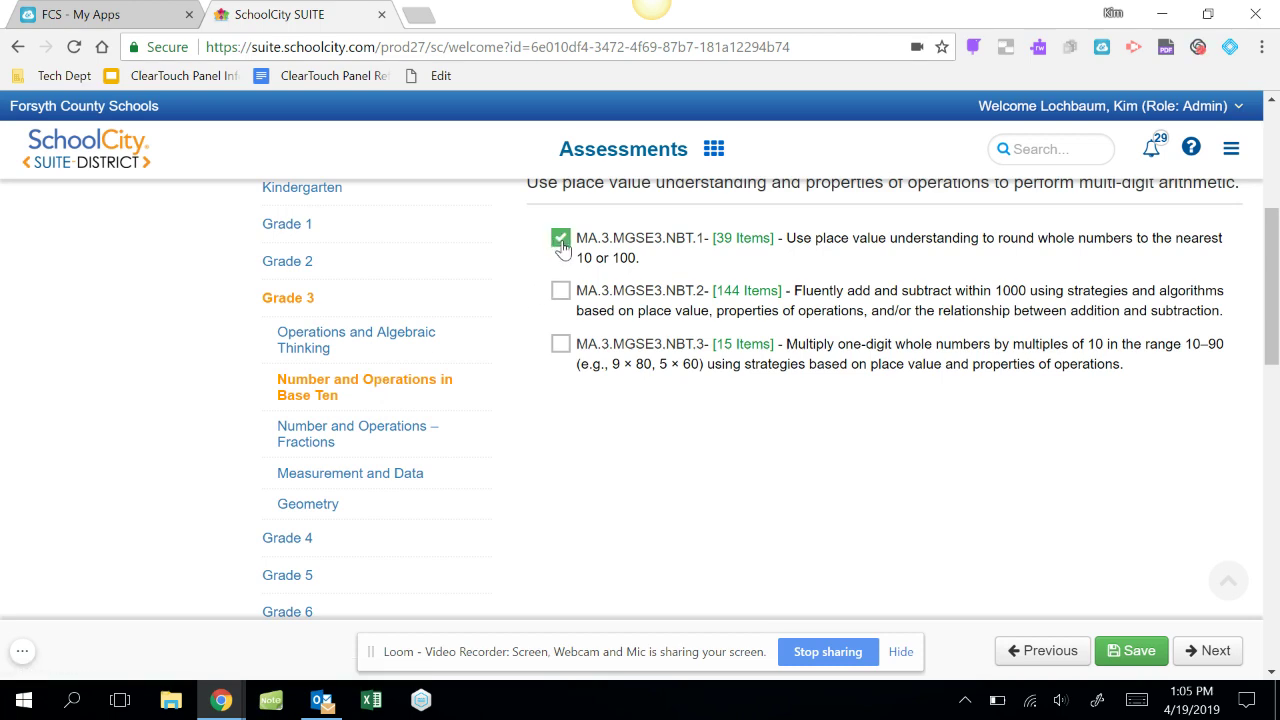
Select standards MA.3.MGSE3.OA.1 and MA.3.MGSE3.OA.2 under Operations and Algebraic Thinking, and proceed to the items
left_click(363, 340)
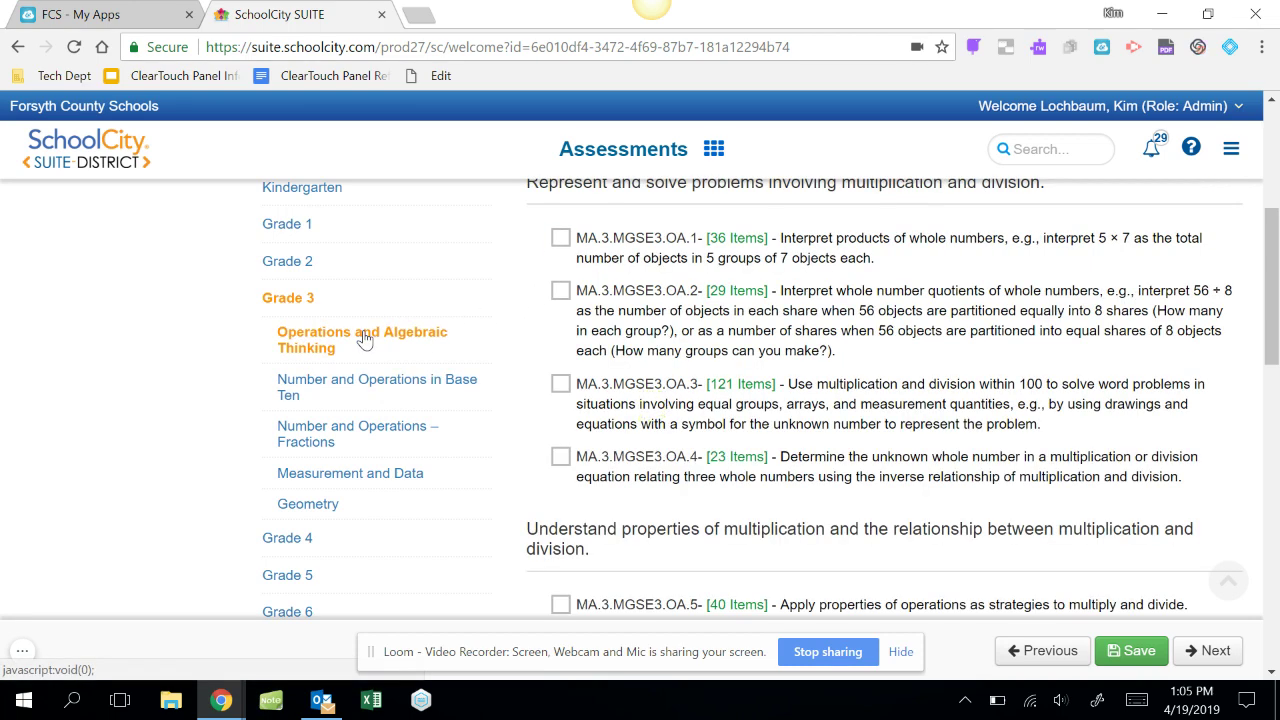
left_click(560, 238)
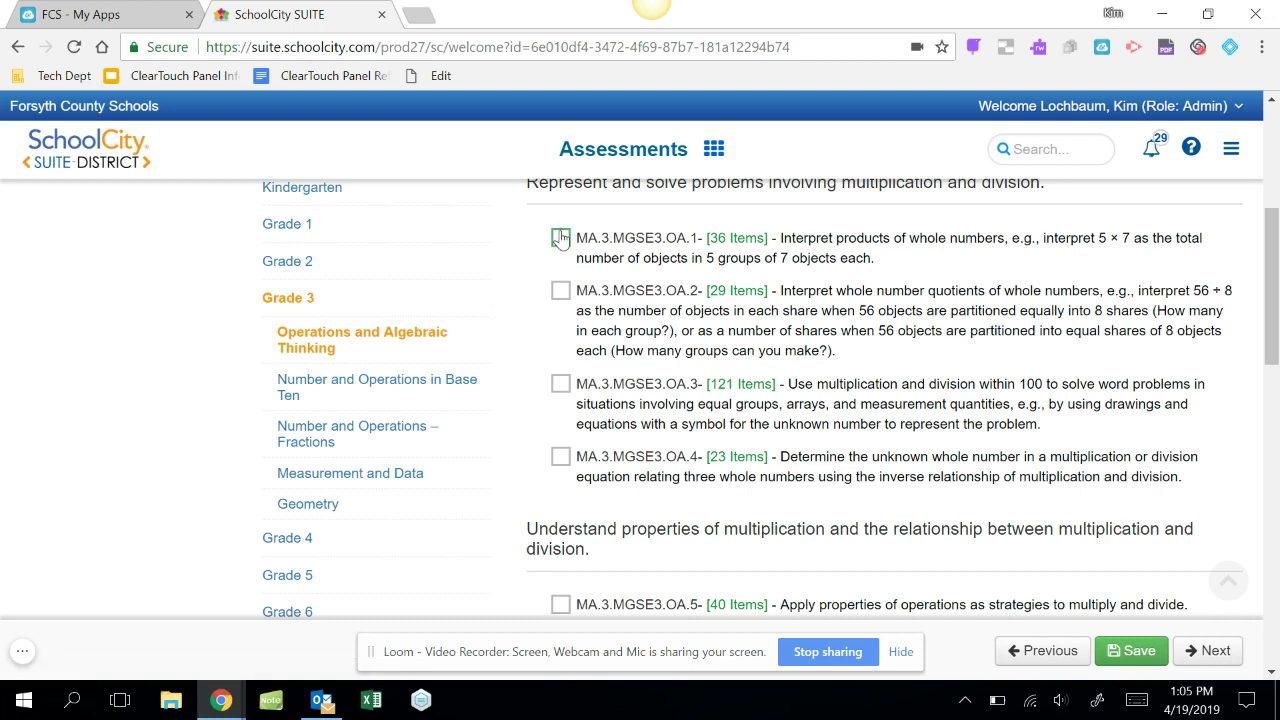
left_click(560, 300)
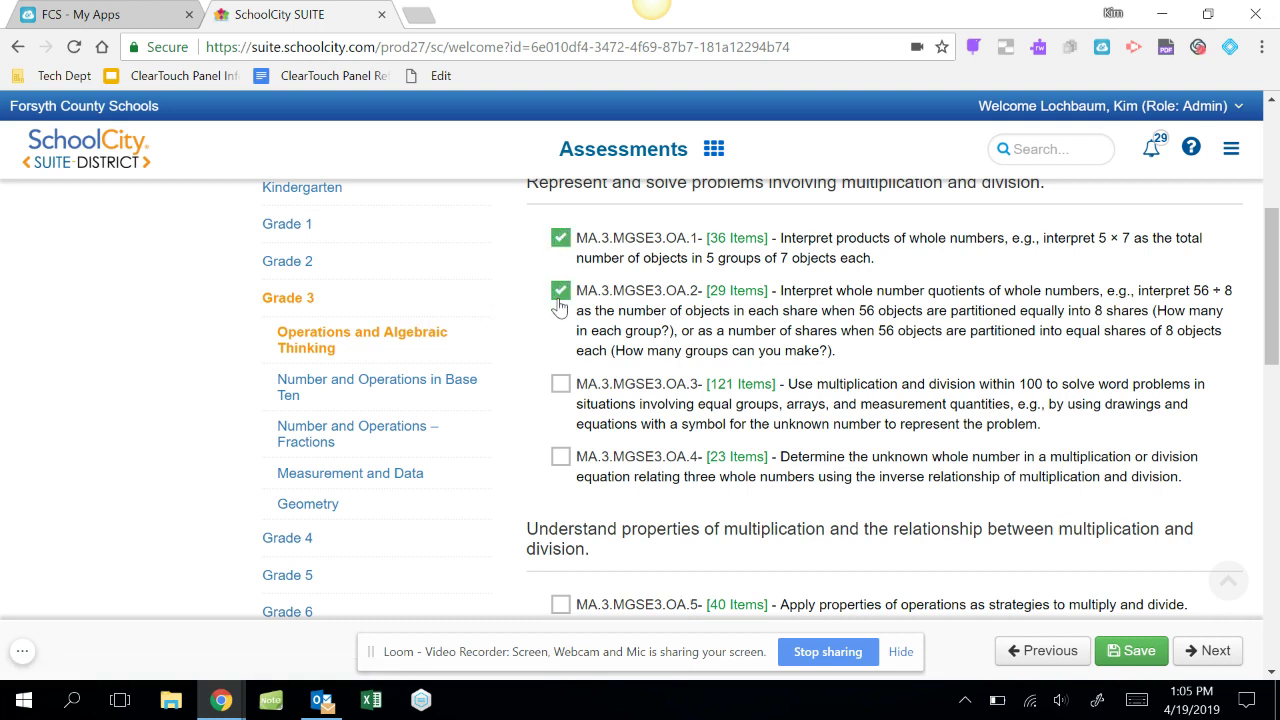
left_click(1215, 651)
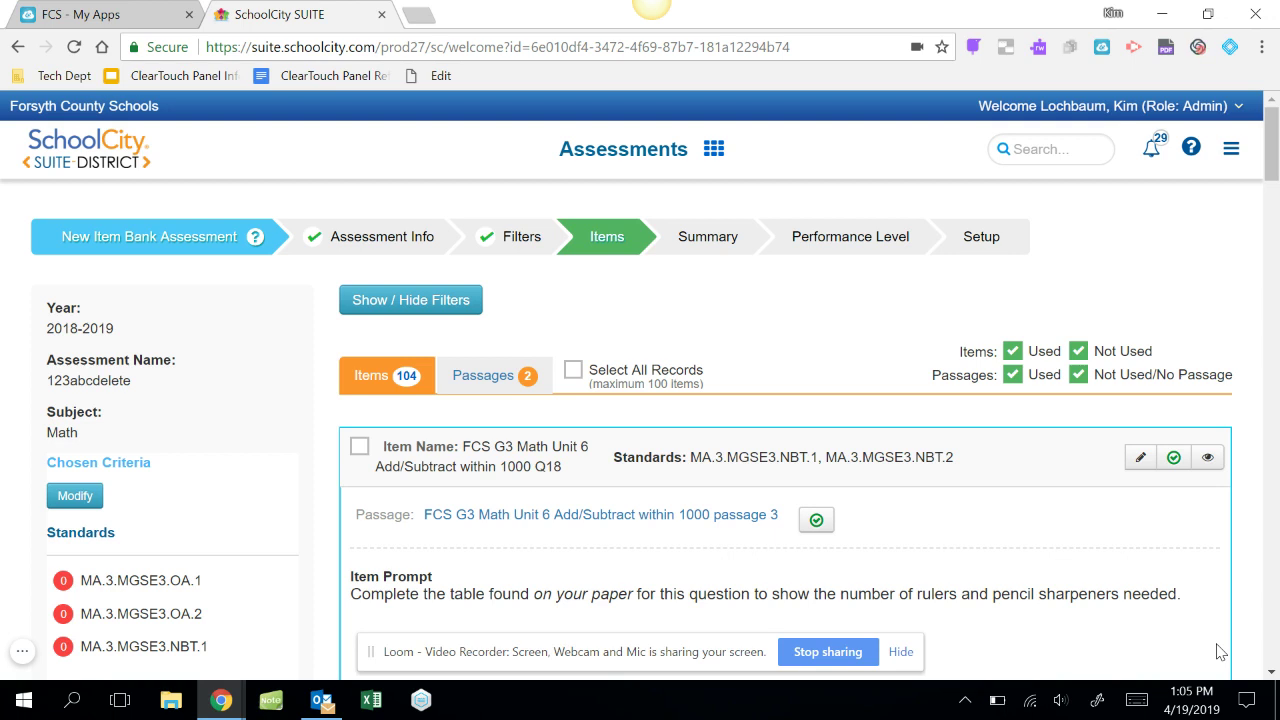
Show the item filters and add Item Types, Tags, Depth of Knowledge and Bloom's Taxonomy to them
left_click(398, 311)
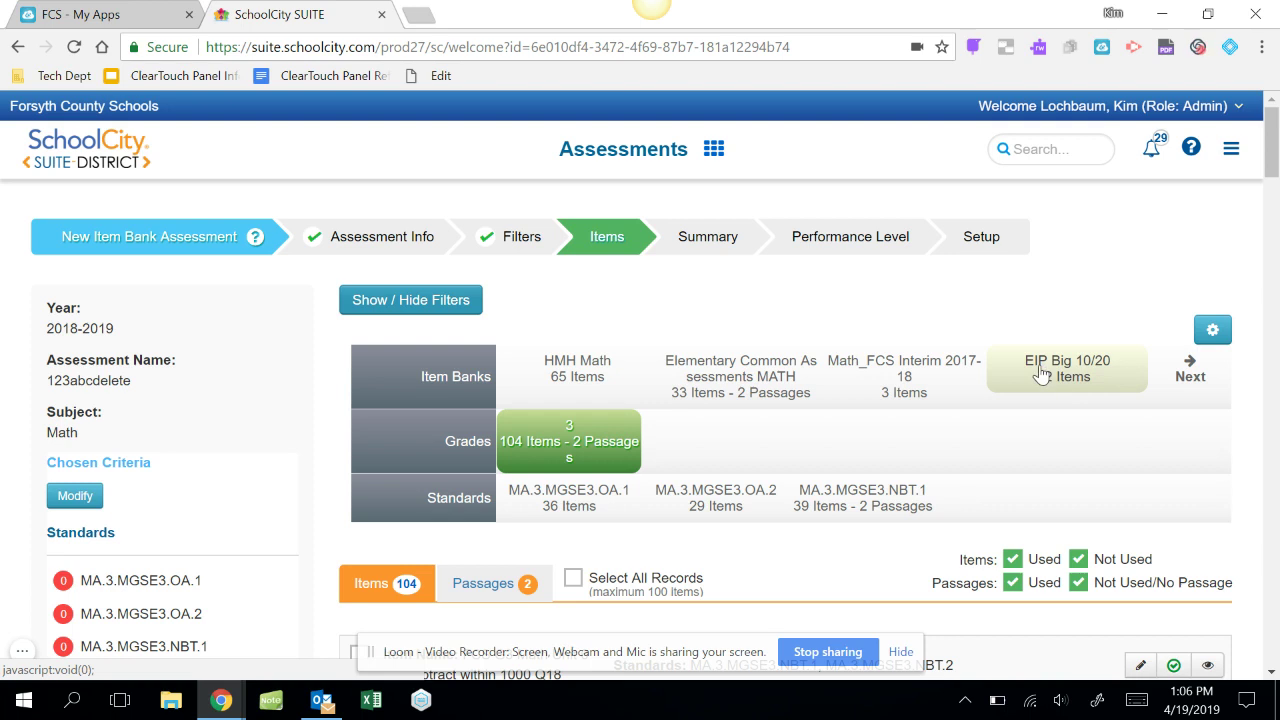
left_click(1215, 332)
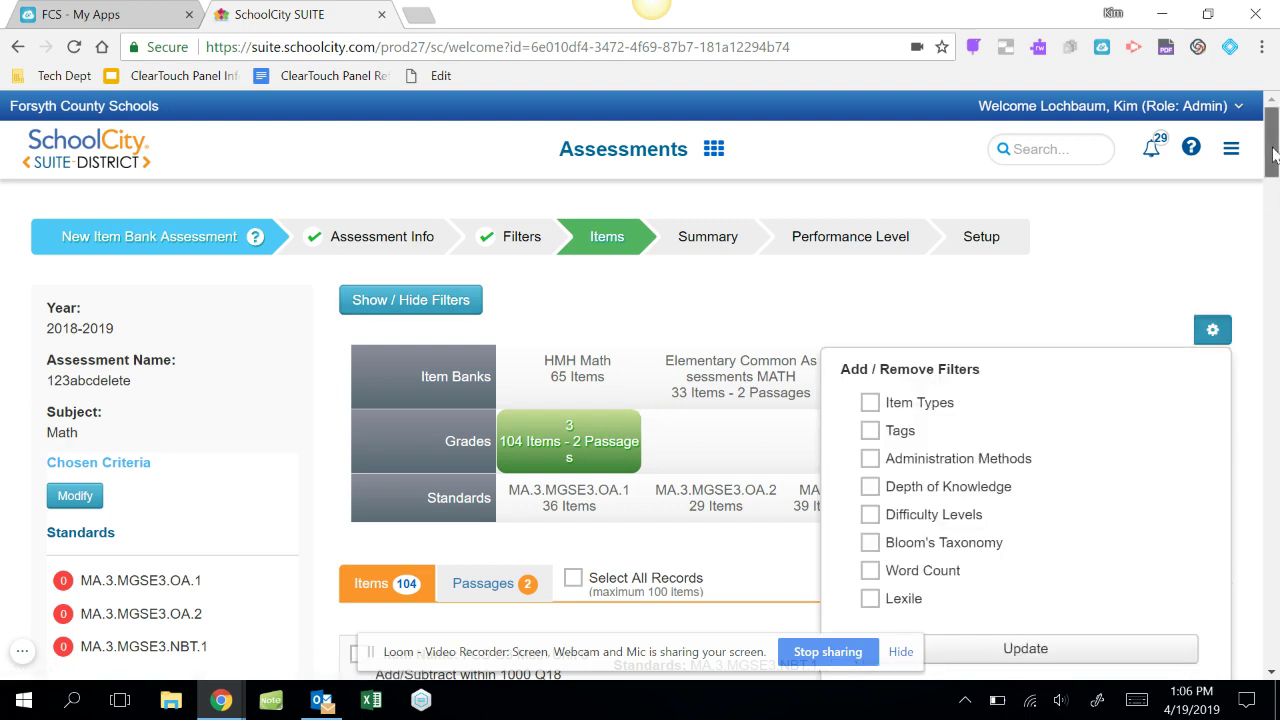
left_click_drag(1272, 156, 1272, 170)
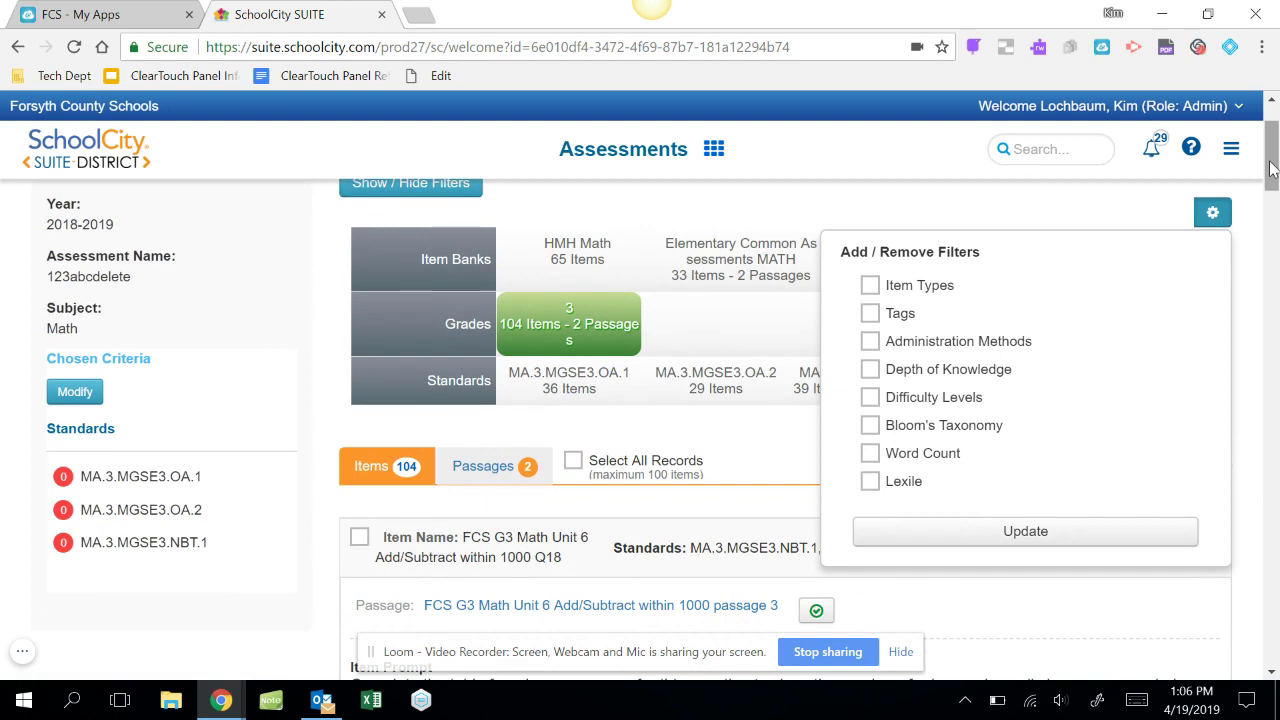
left_click(870, 287)
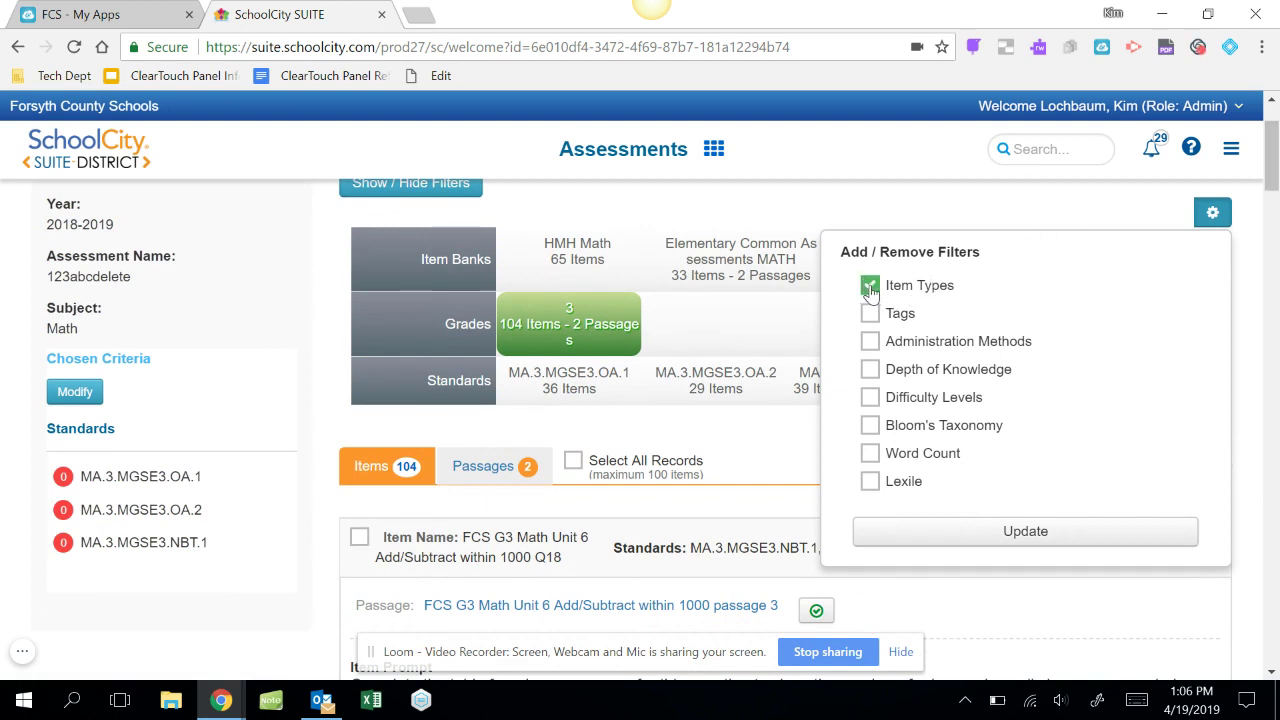
left_click(871, 315)
left_click(871, 427)
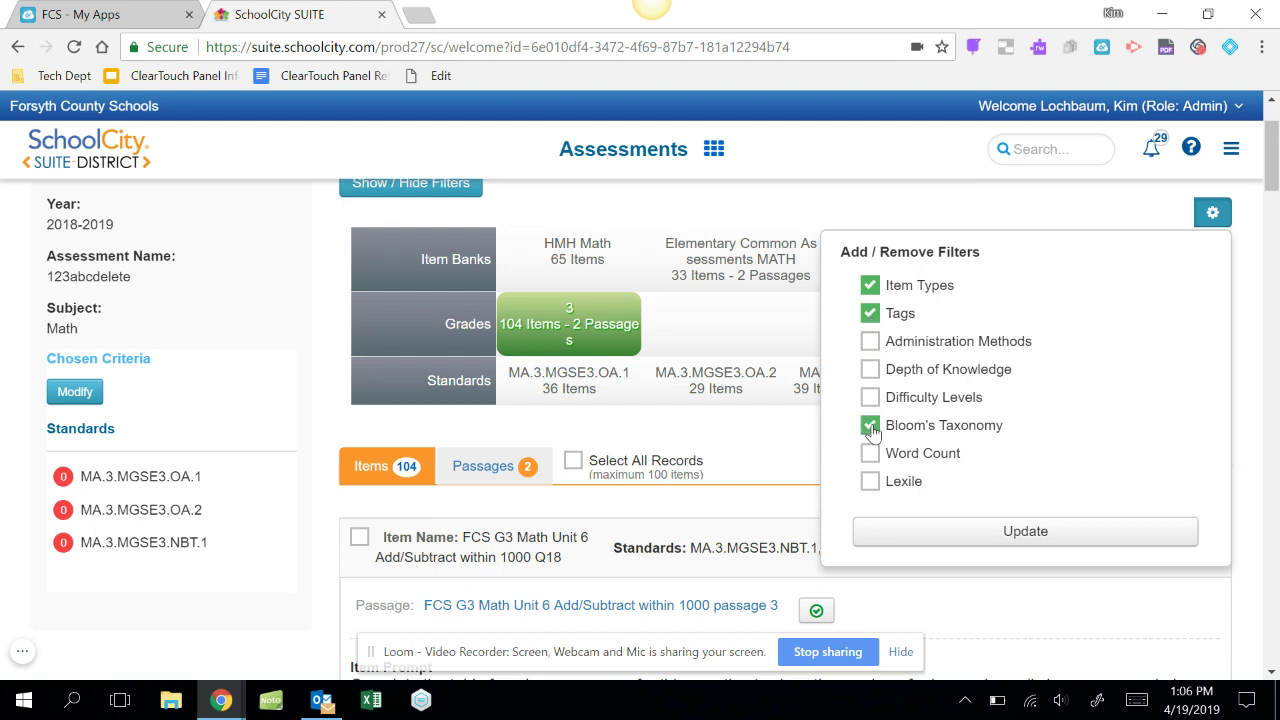
left_click(871, 370)
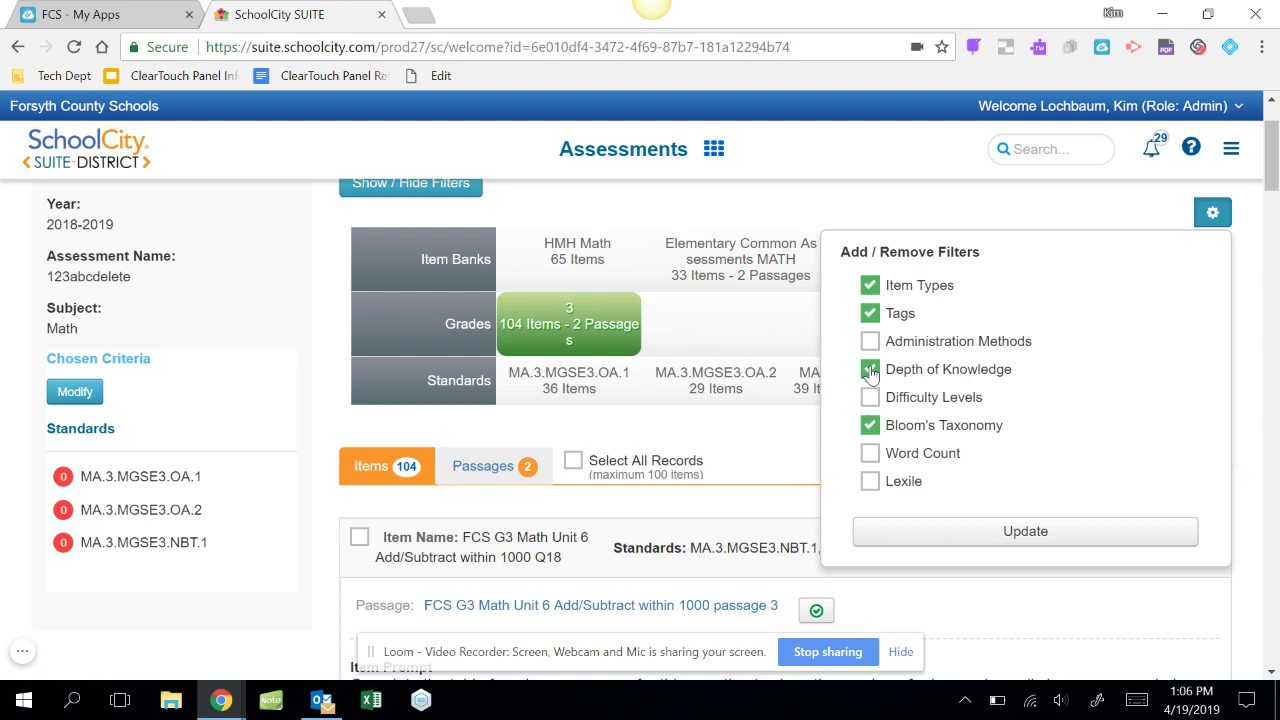
left_click(1060, 533)
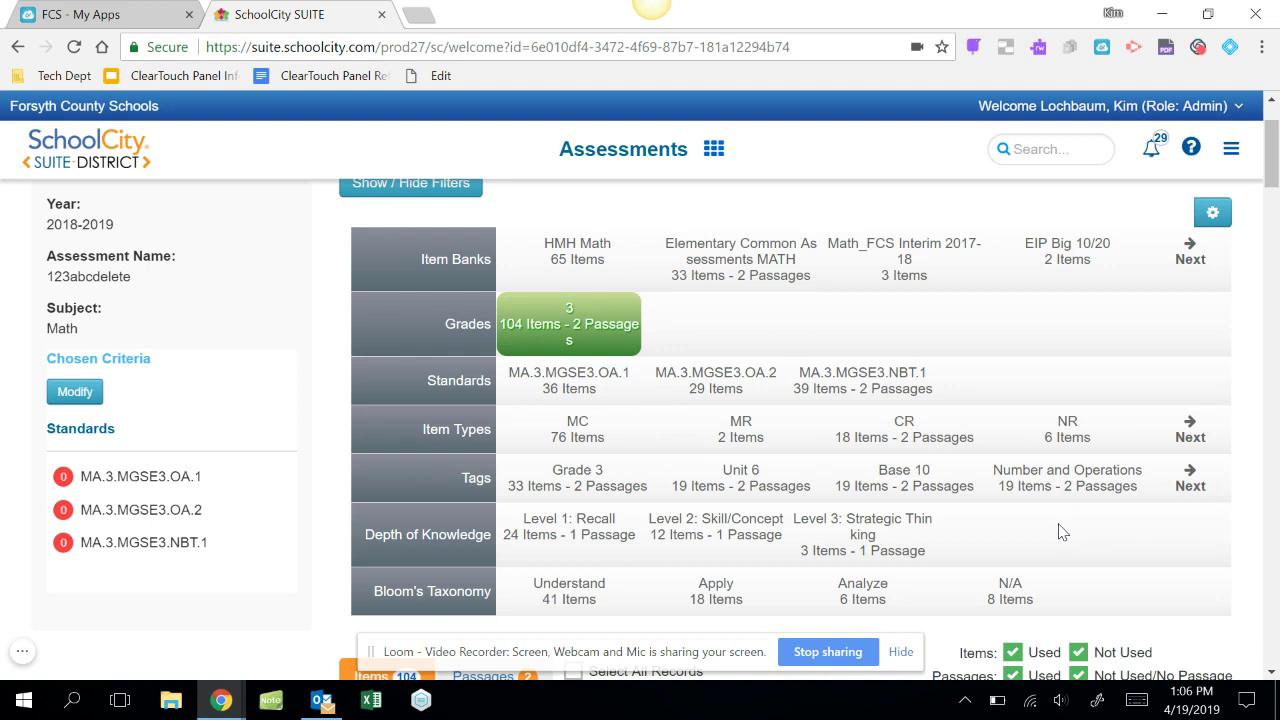
Filter the items to Depth of Knowledge Level 3: Strategic Thinking and select the Unit 6 Q22 and Unit 1 Q20 items
left_click(855, 538)
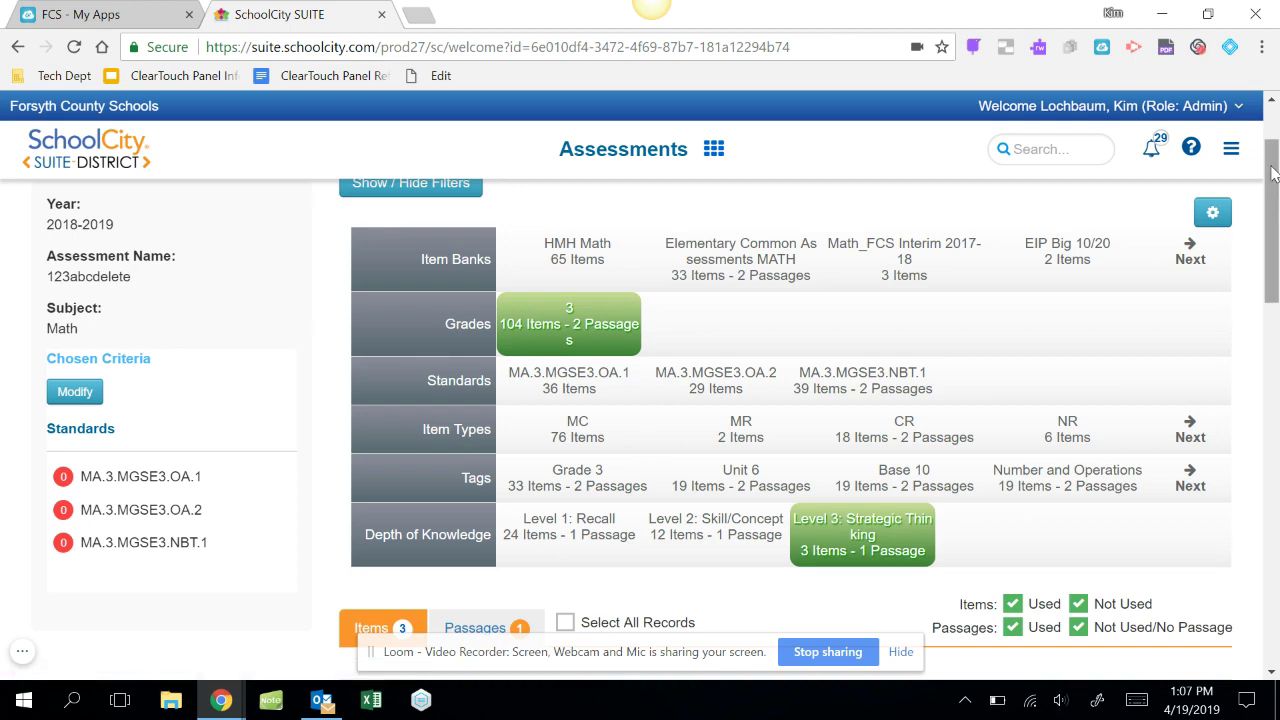
left_click_drag(1272, 174, 1245, 241)
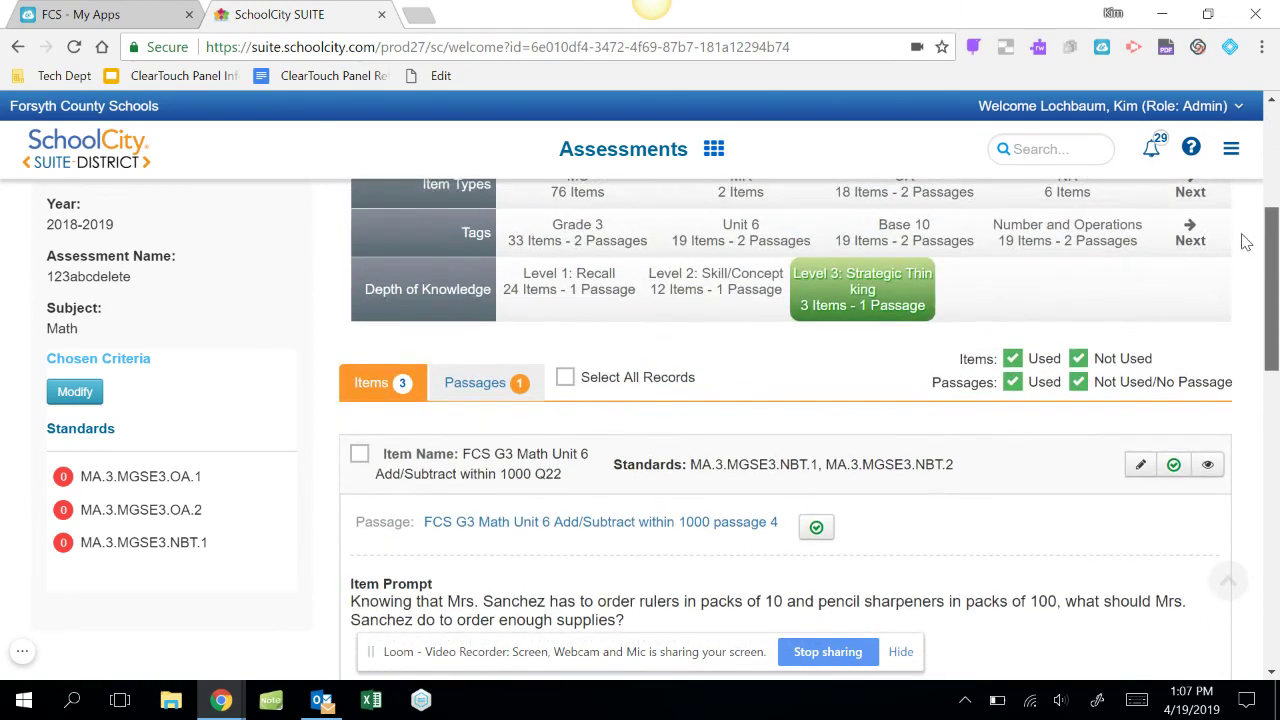
left_click(358, 456)
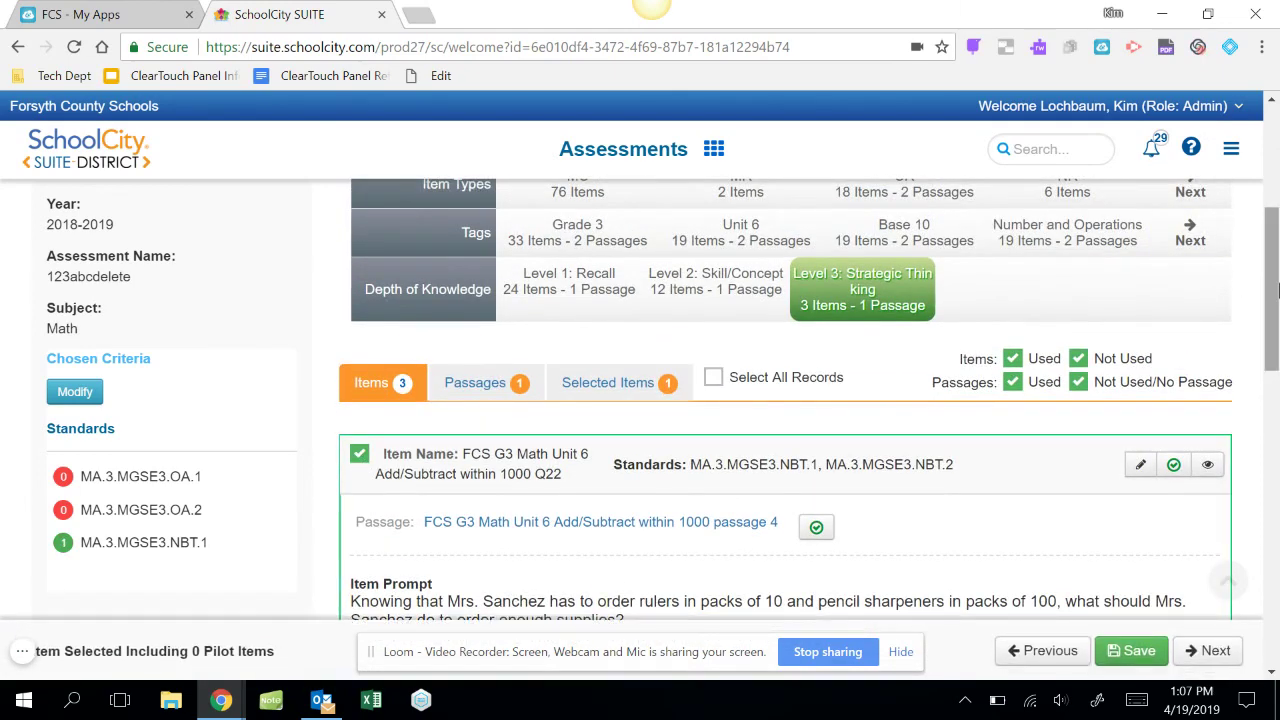
left_click_drag(1272, 280, 1272, 352)
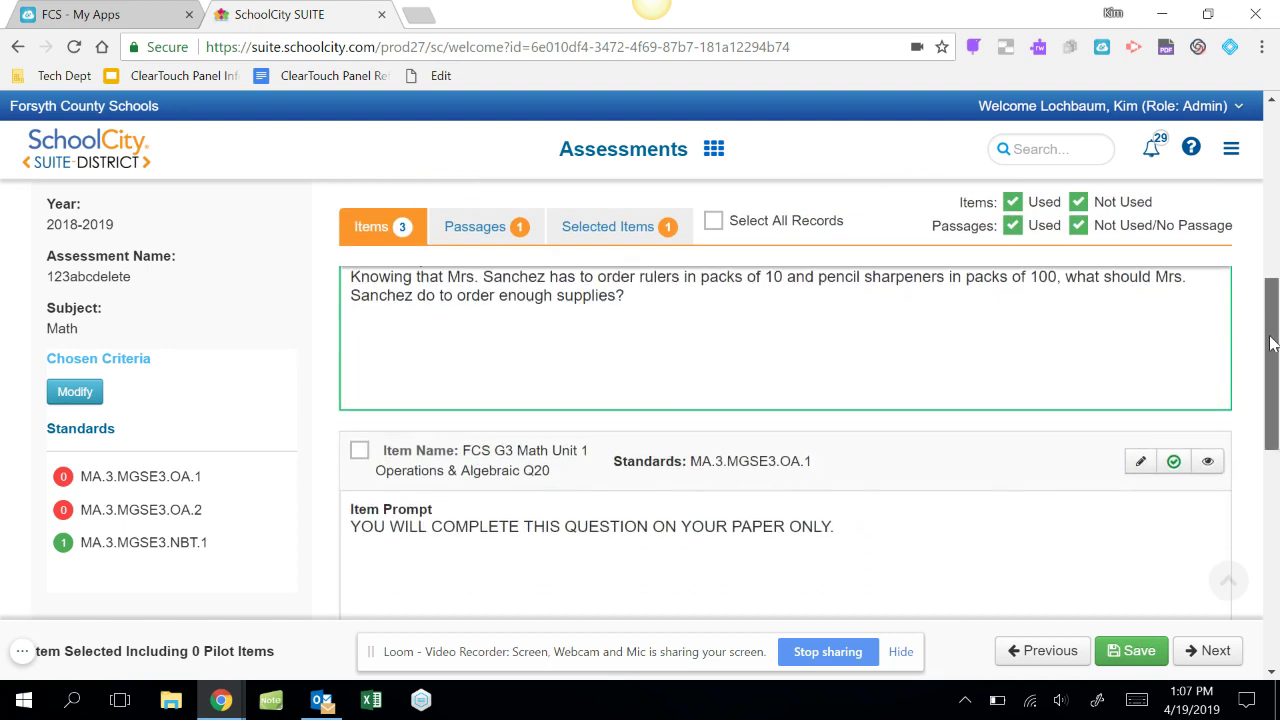
left_click(359, 452)
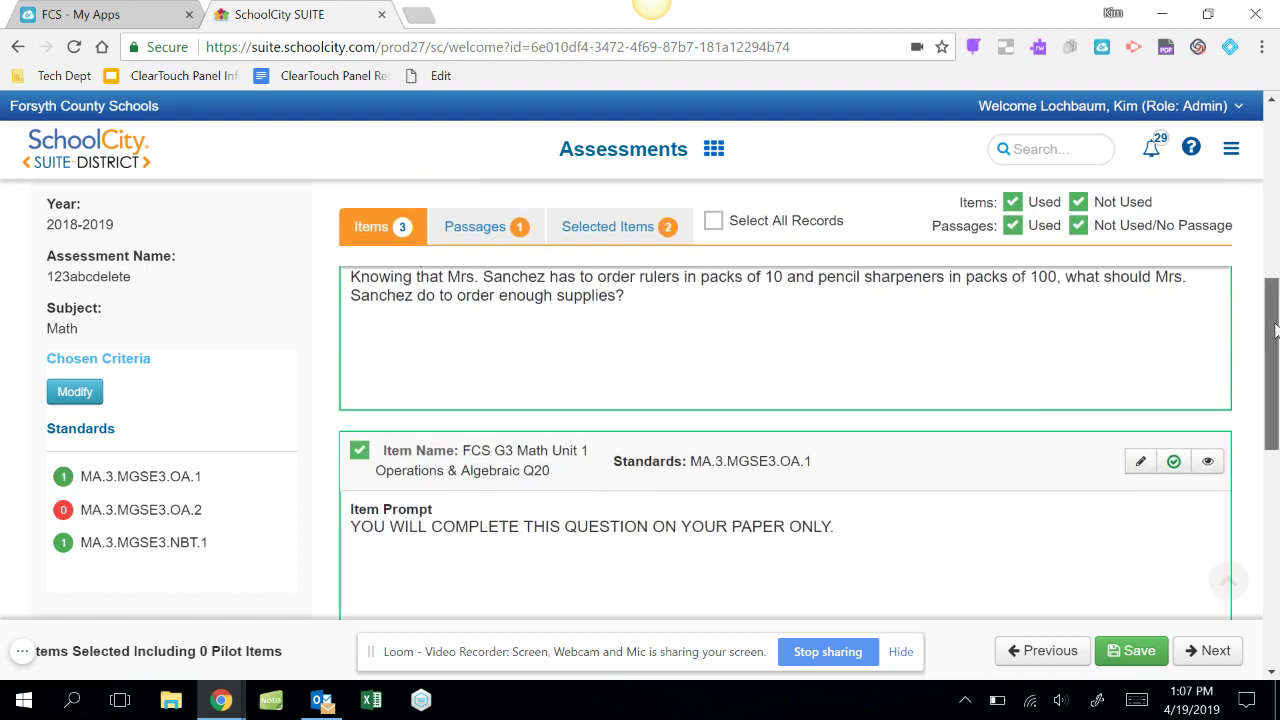
Select the Unit 1 Operations & Algebraic Q22 item for standard MA.3.MGSE3.OA.2 and proceed to the assessment summary
scroll(1272, 368, "down", 1)
scroll(1270, 368, "down", 3)
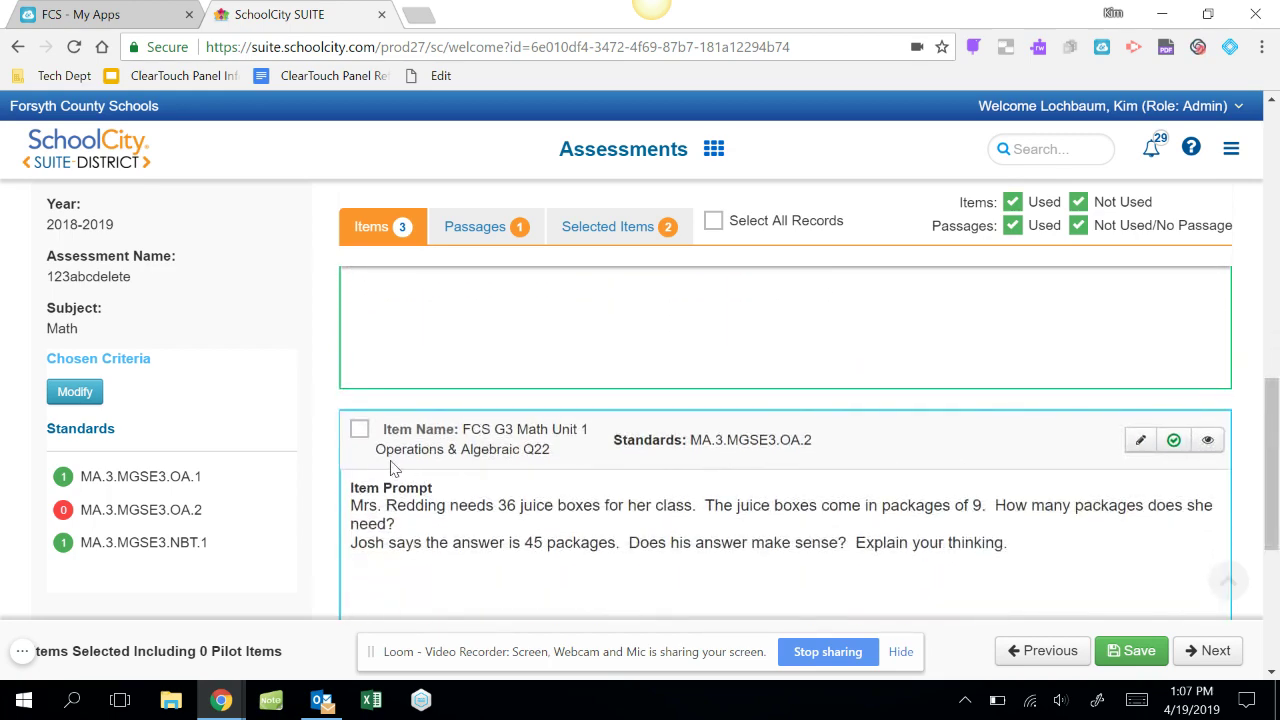
left_click(359, 431)
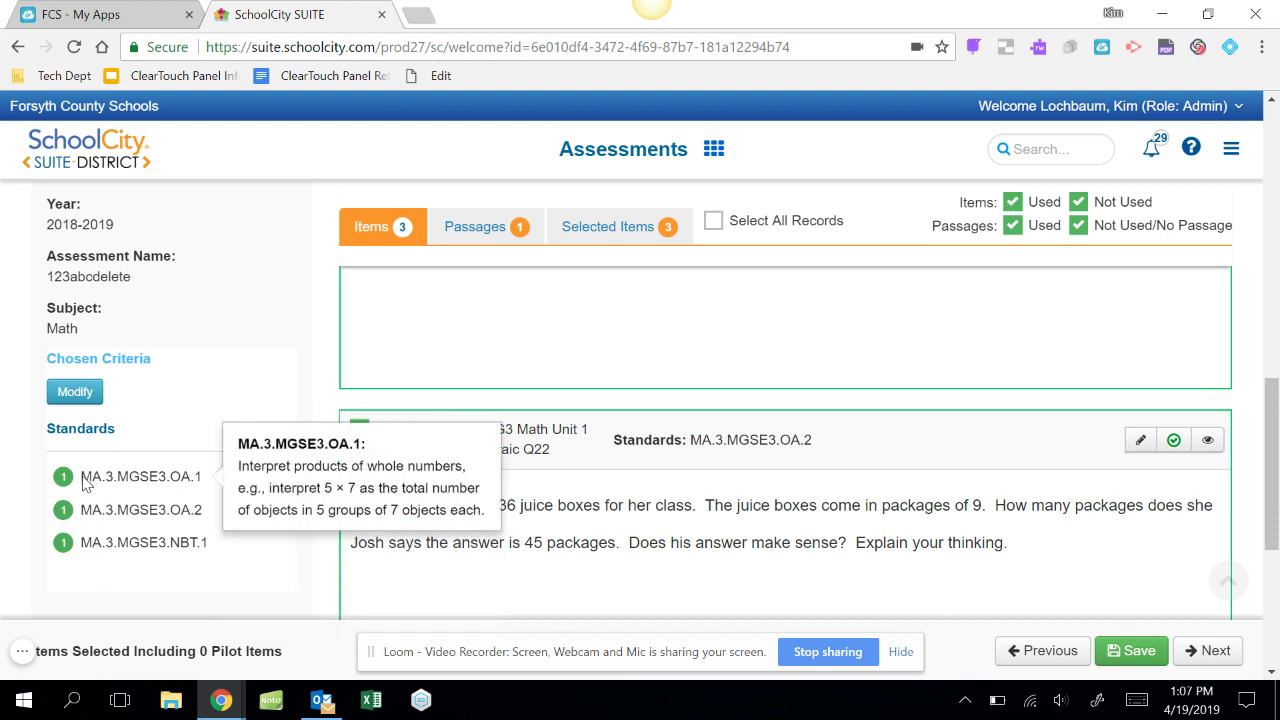
mouse_move(87, 567)
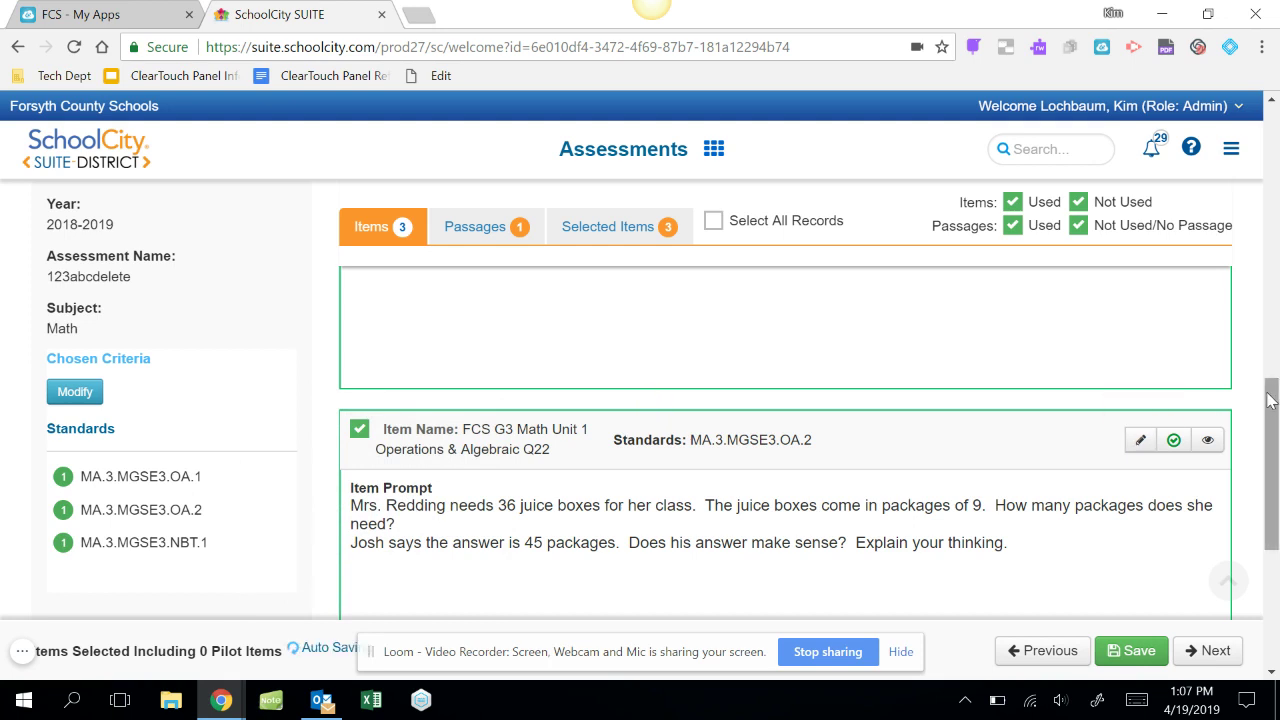
left_click_drag(1272, 420, 1262, 398)
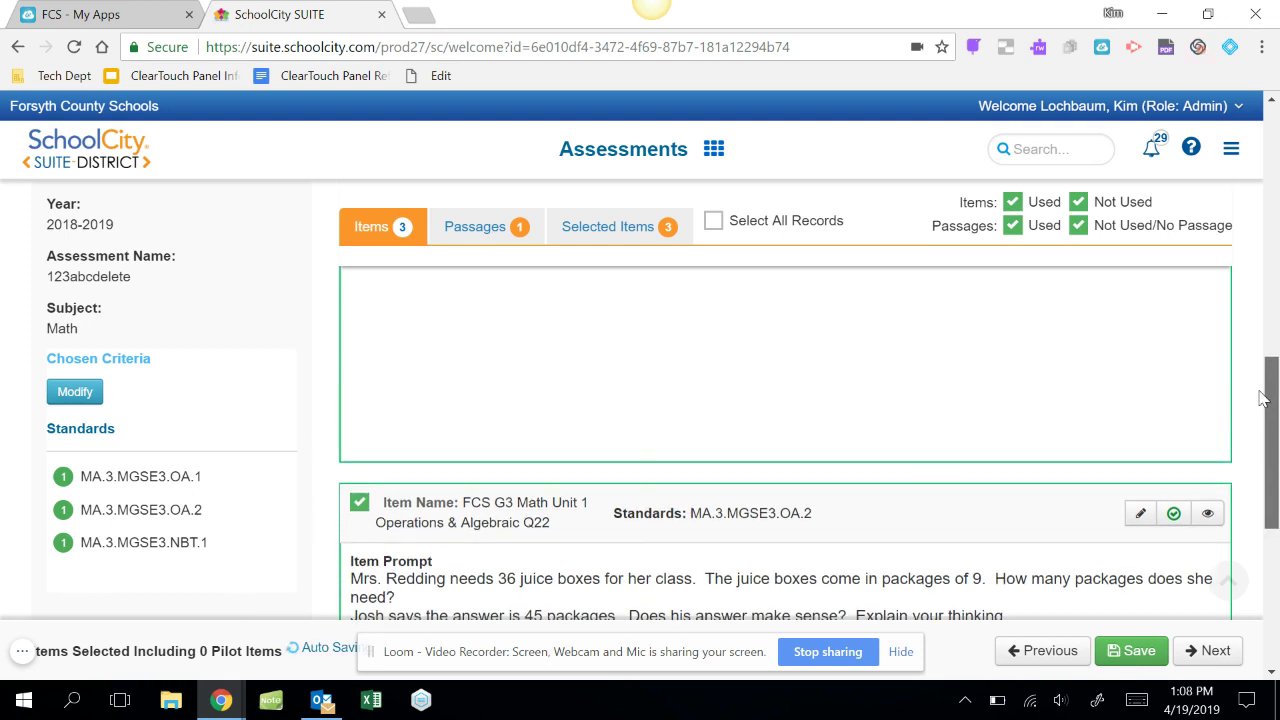
left_click(1207, 651)
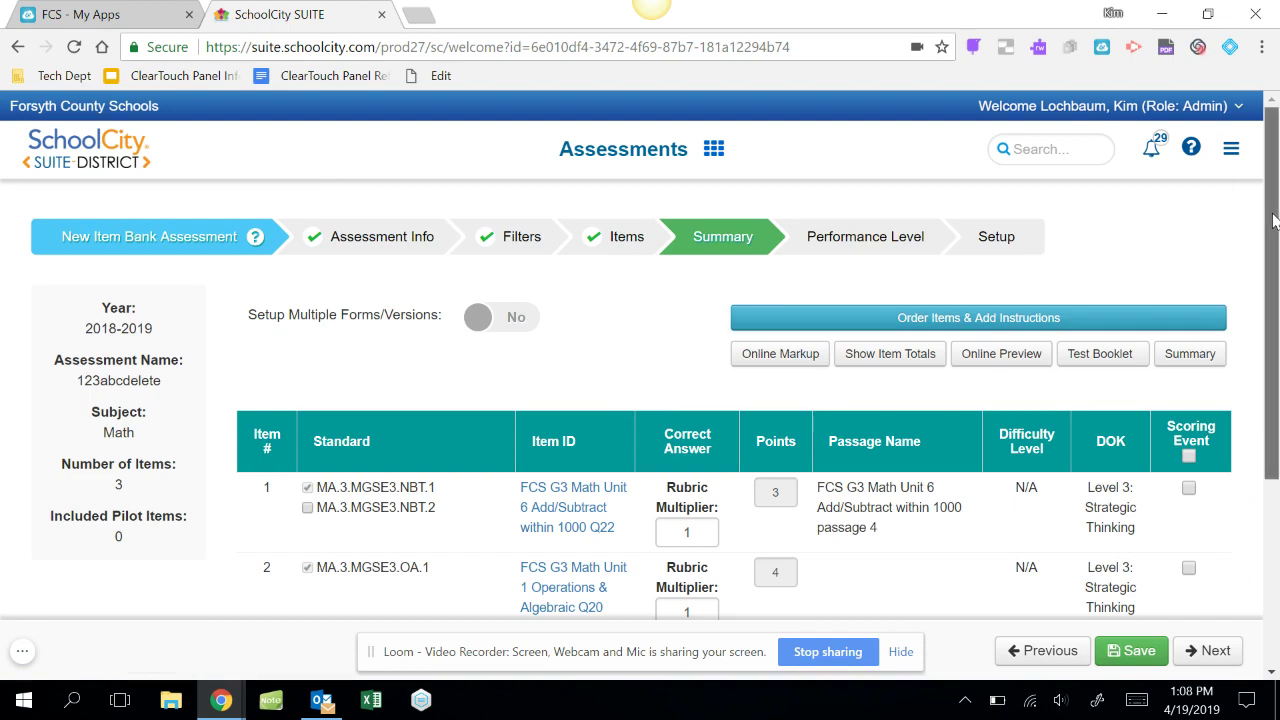
Try a rubric multiplier of 2 on the Unit 6 Add/Subtract within 1000 Q22 item, and restore it to 1
left_click_drag(1273, 220, 1257, 338)
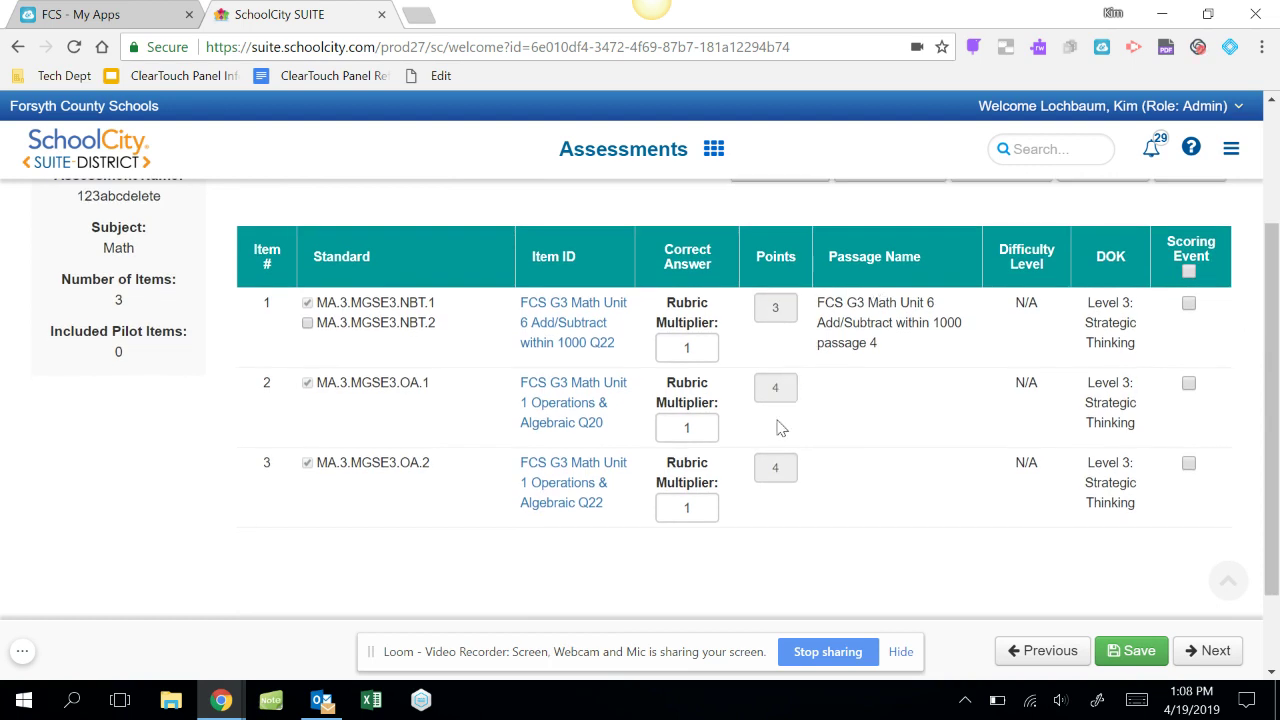
left_click(693, 347)
key("BackSpace")
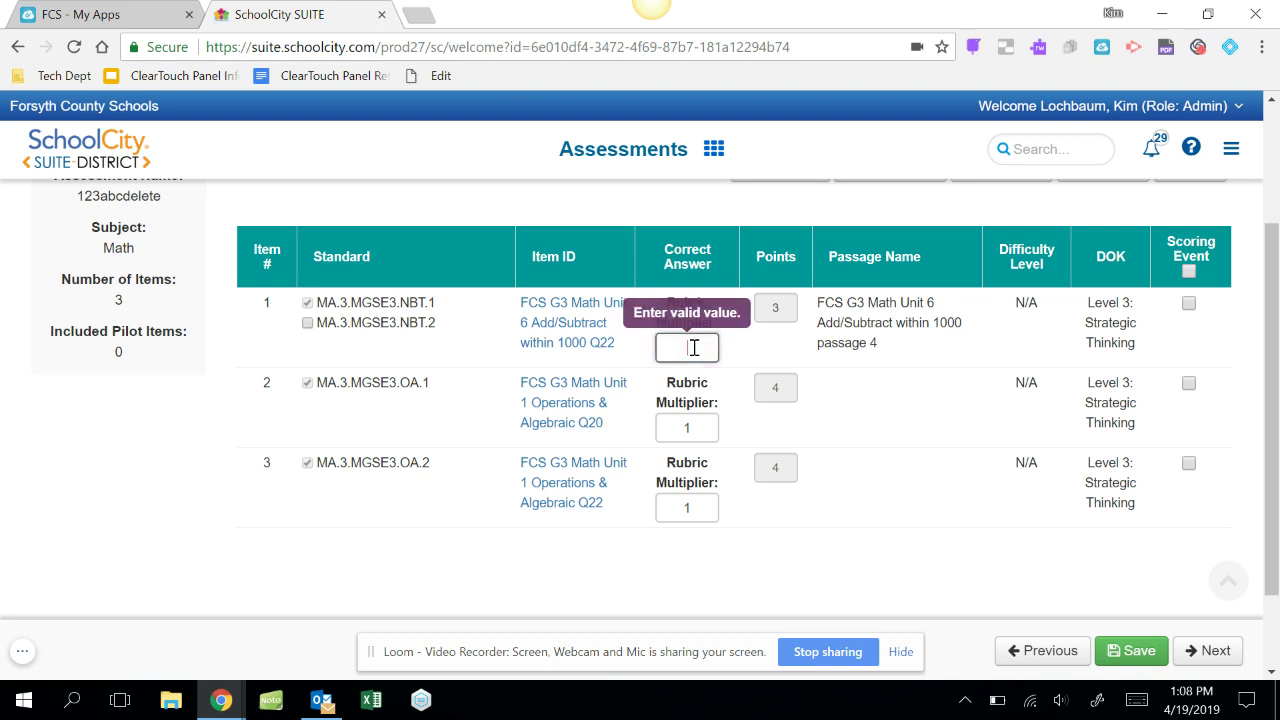
type("2")
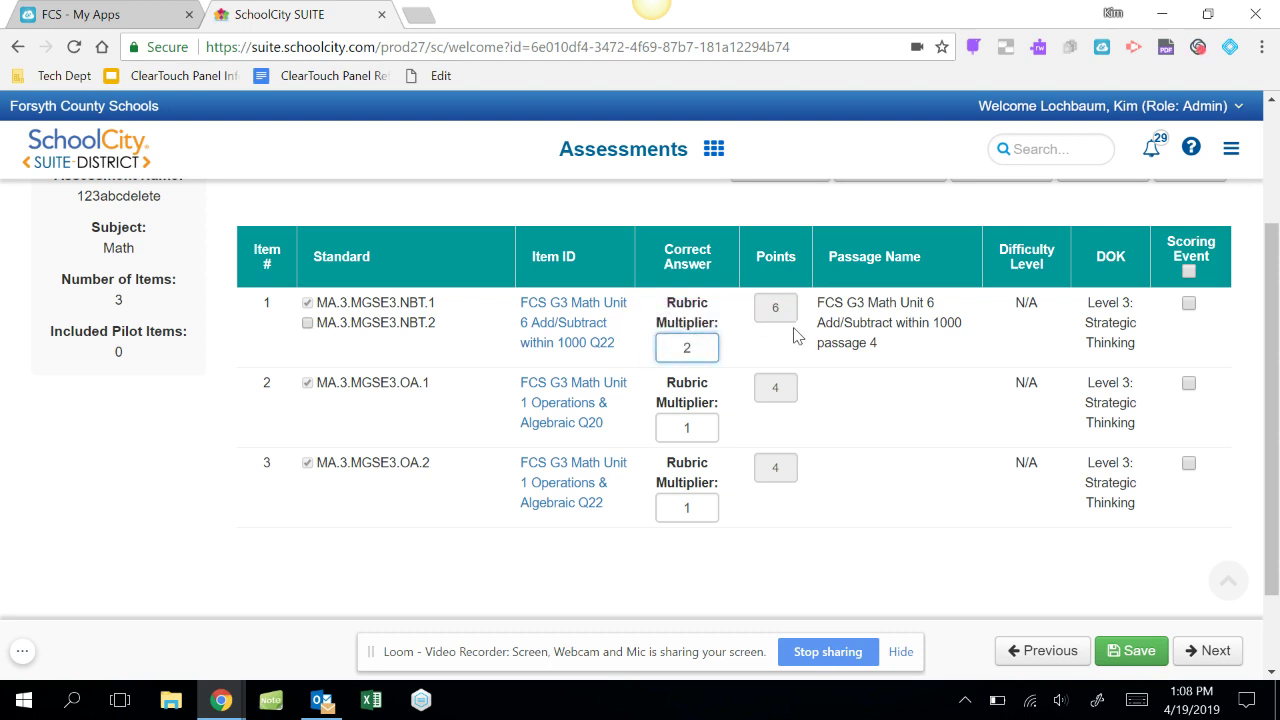
key("BackSpace")
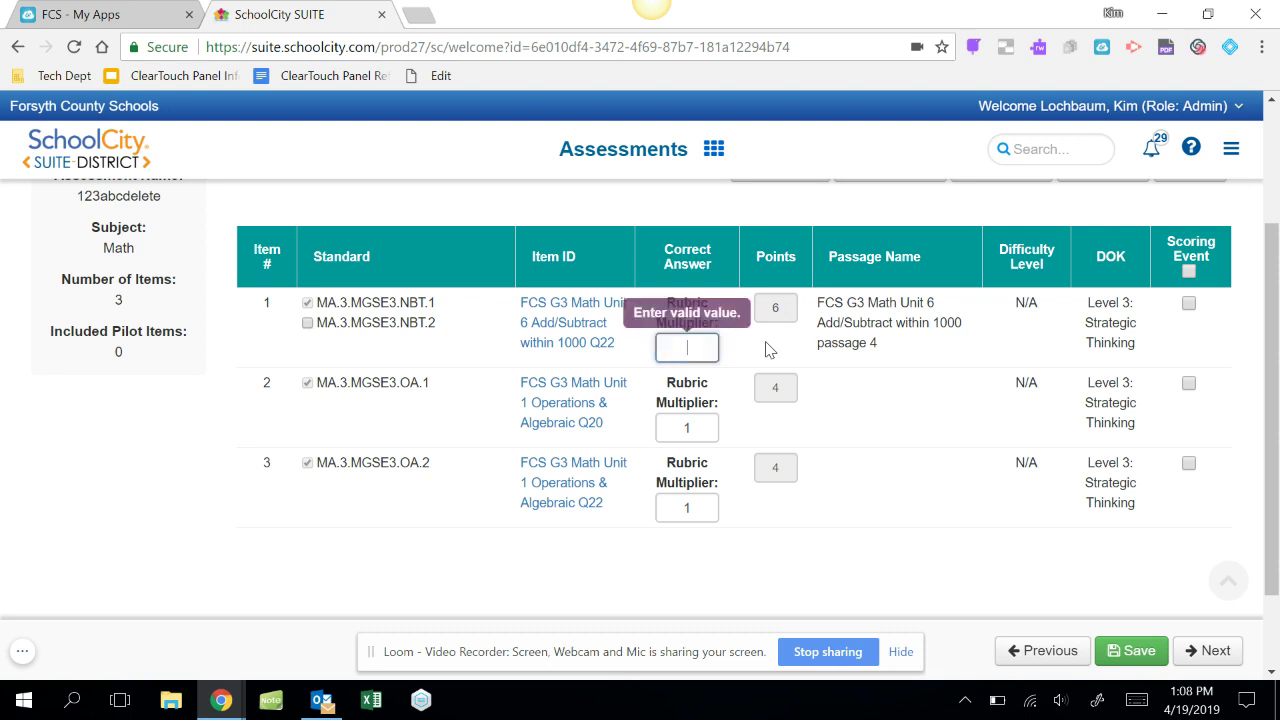
type("1")
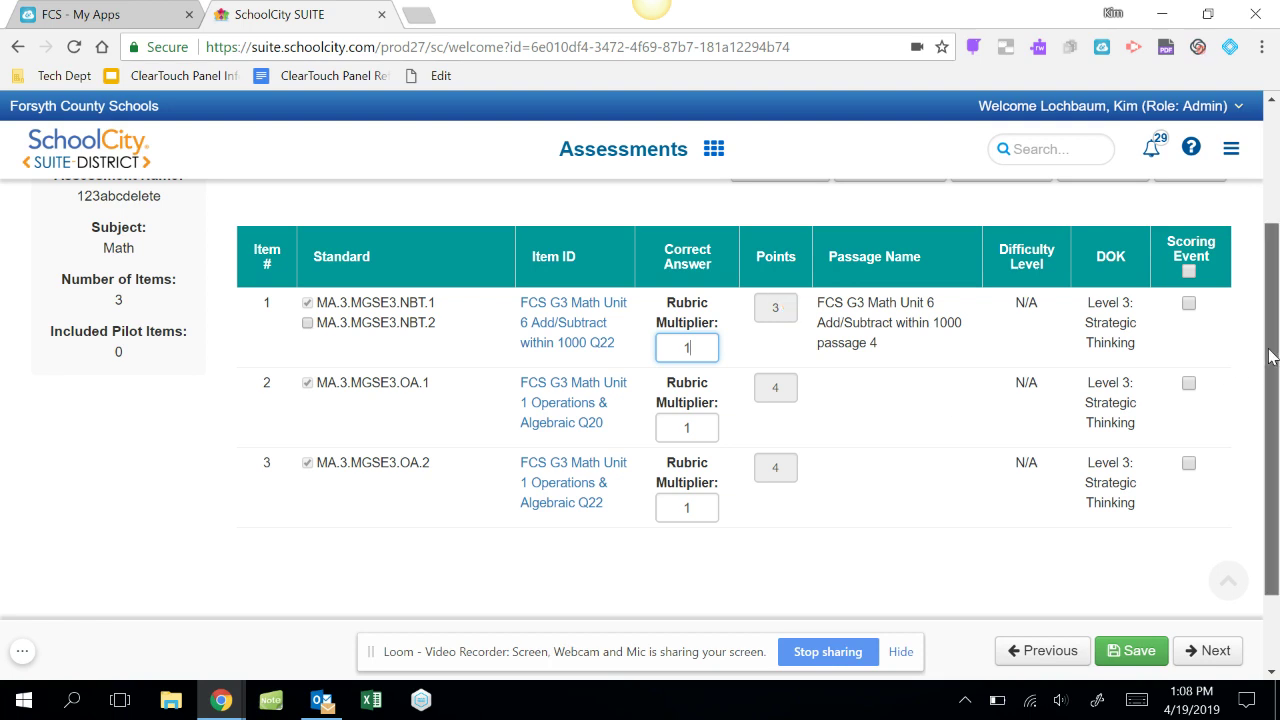
Try ordering the Unit 1 Q20 item ahead of the Unit 6 passage and its Q22 item, and exit the ordering view
left_click_drag(1272, 357, 1275, 263)
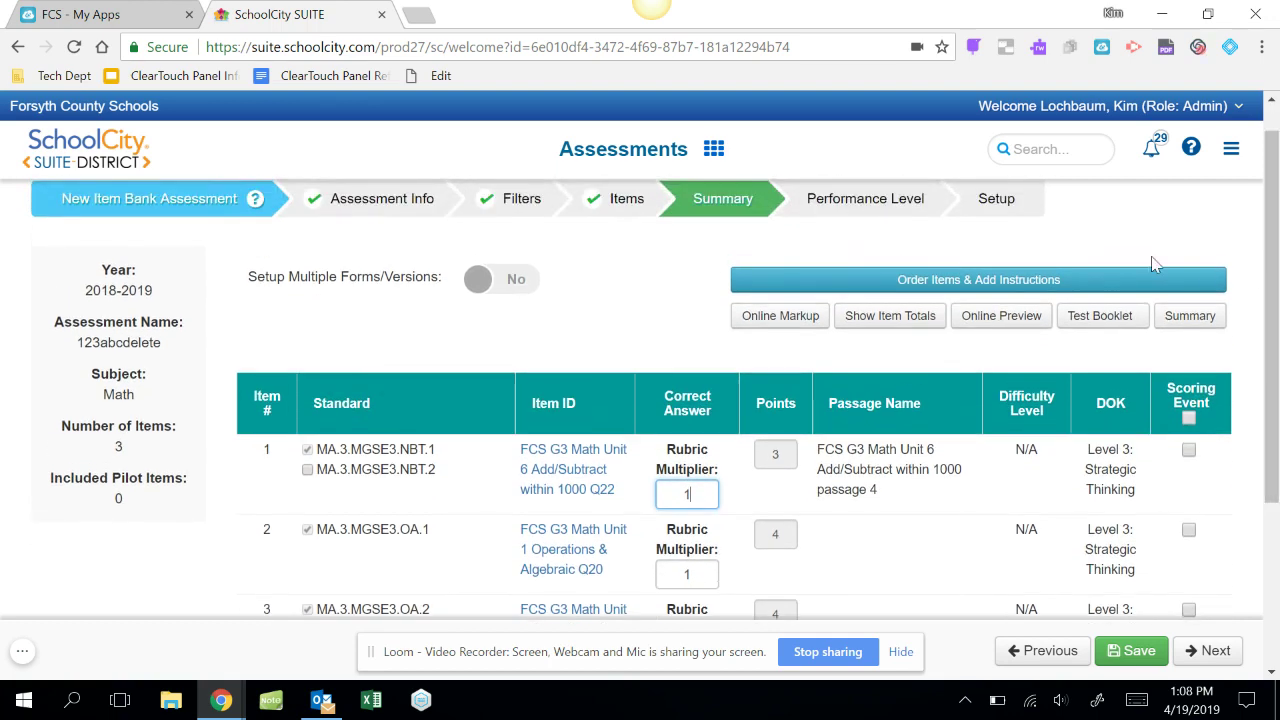
left_click(957, 290)
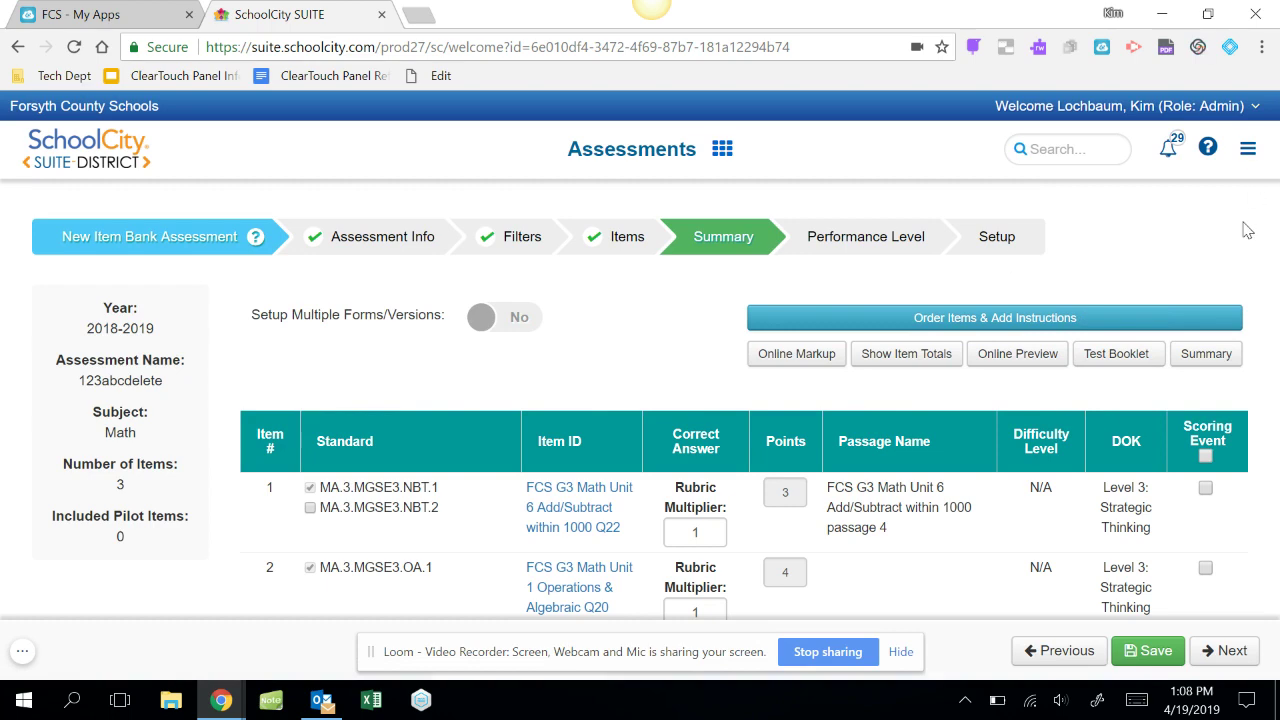
left_click(955, 320)
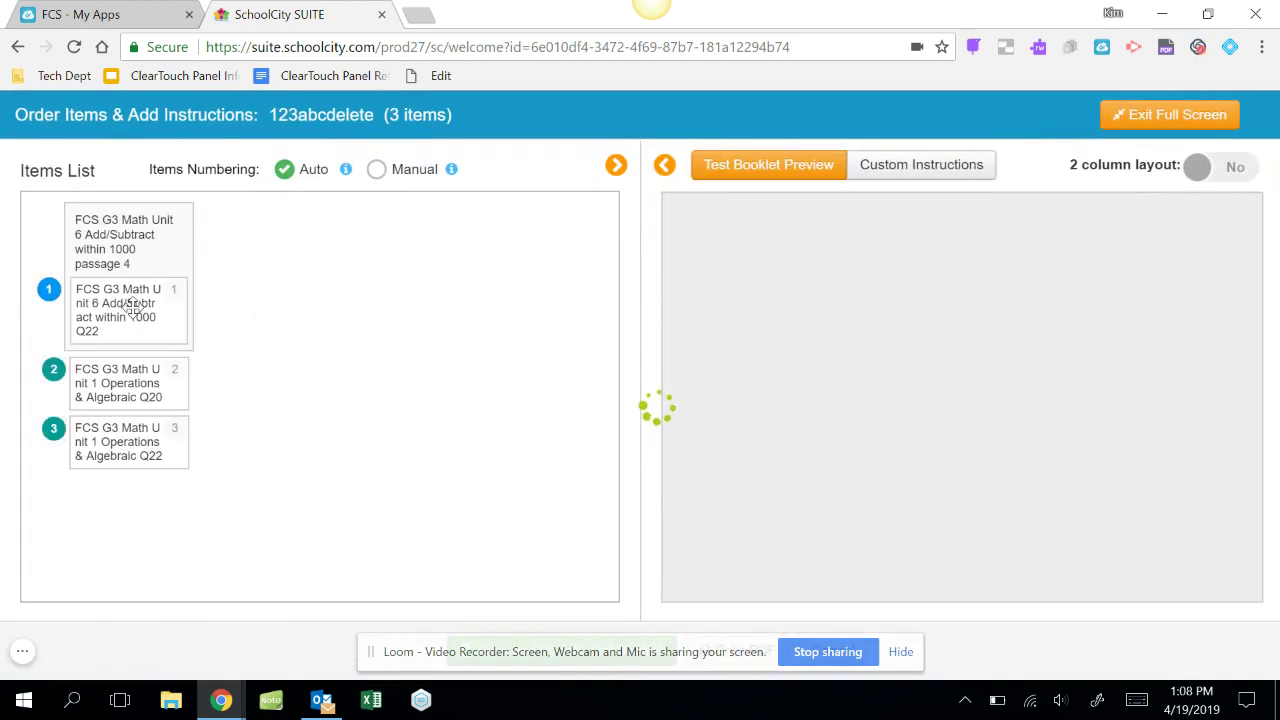
left_click_drag(132, 307, 120, 240)
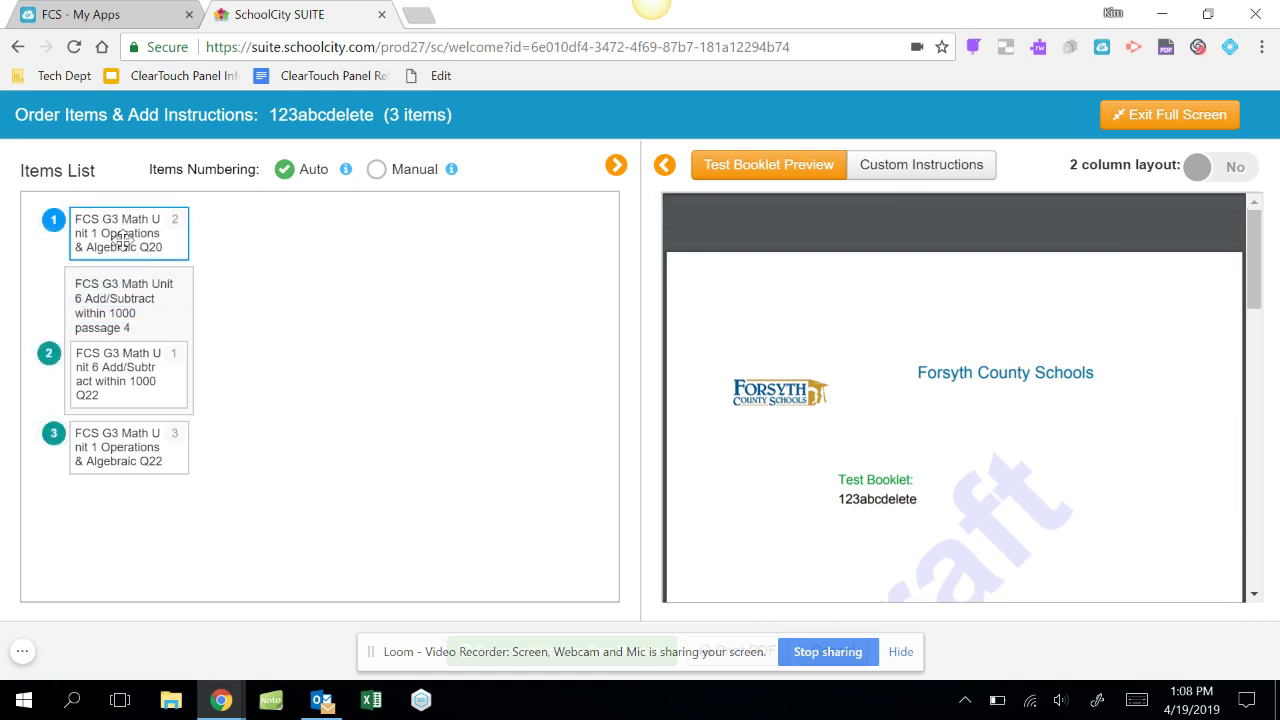
left_click(1146, 120)
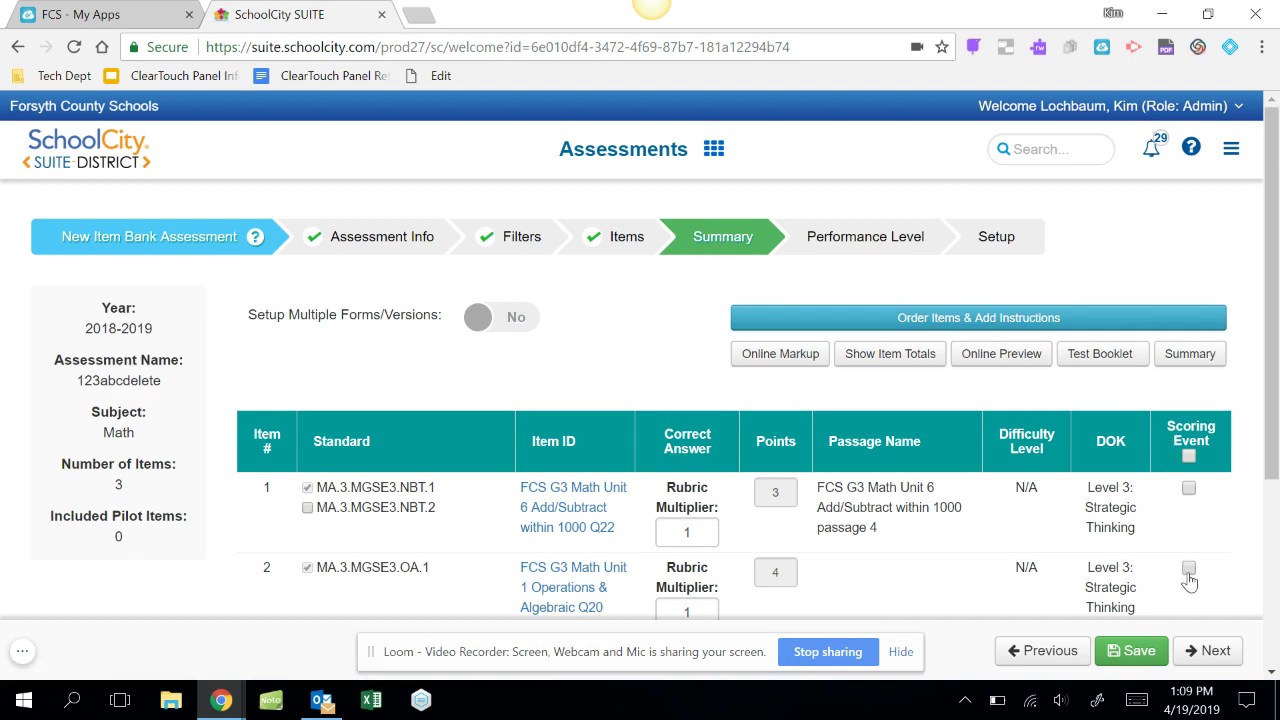
Proceed to the performance levels and apply the Interim Profile template
left_click(1213, 651)
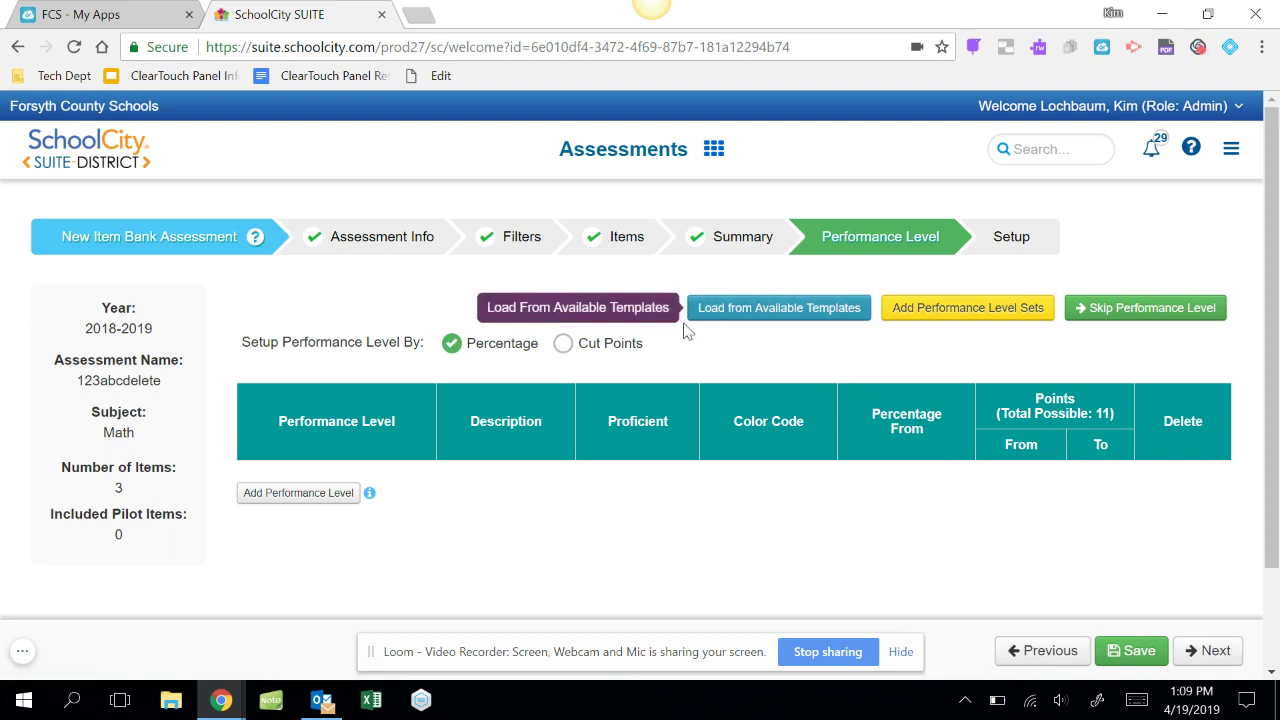
left_click(796, 308)
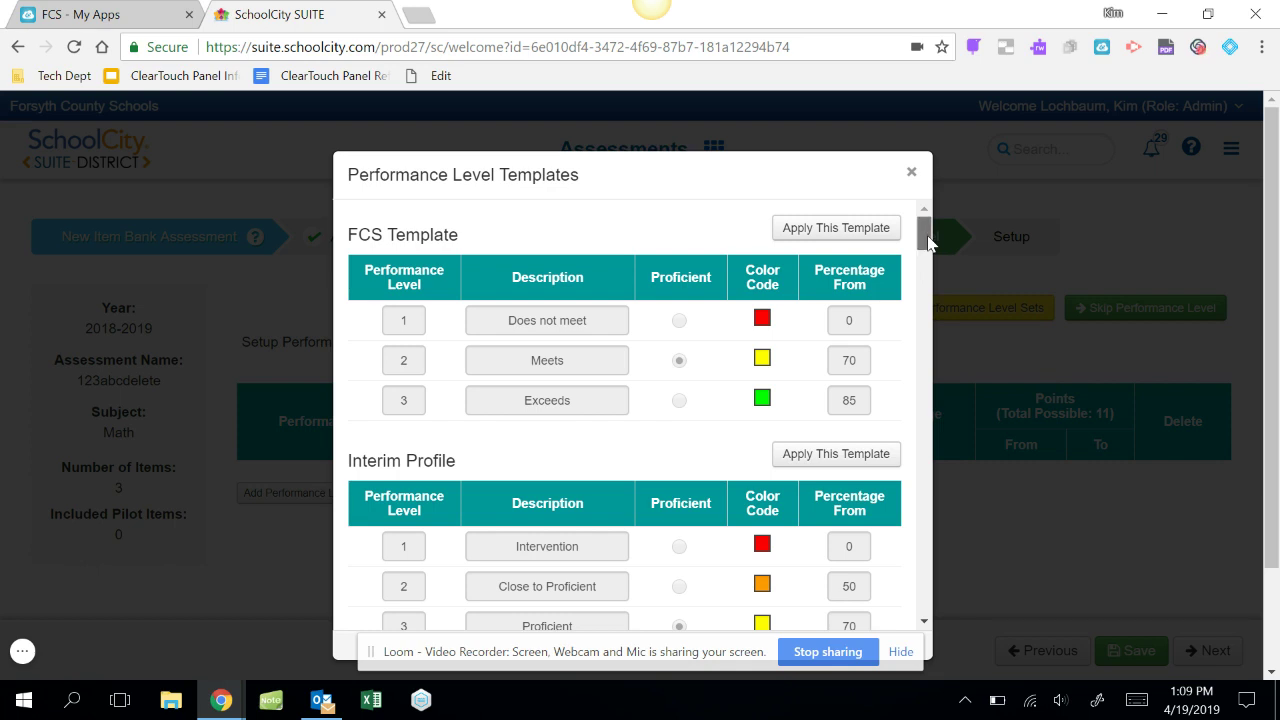
left_click_drag(928, 243, 928, 244)
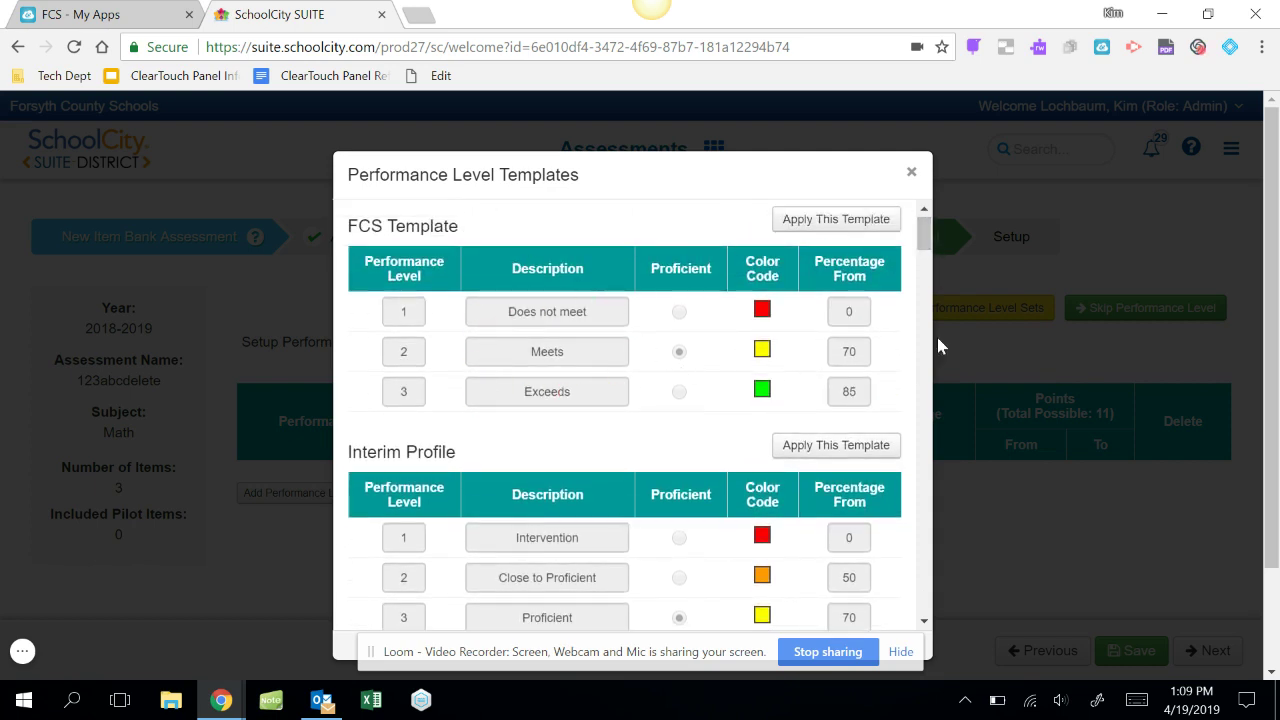
left_click_drag(924, 250, 924, 266)
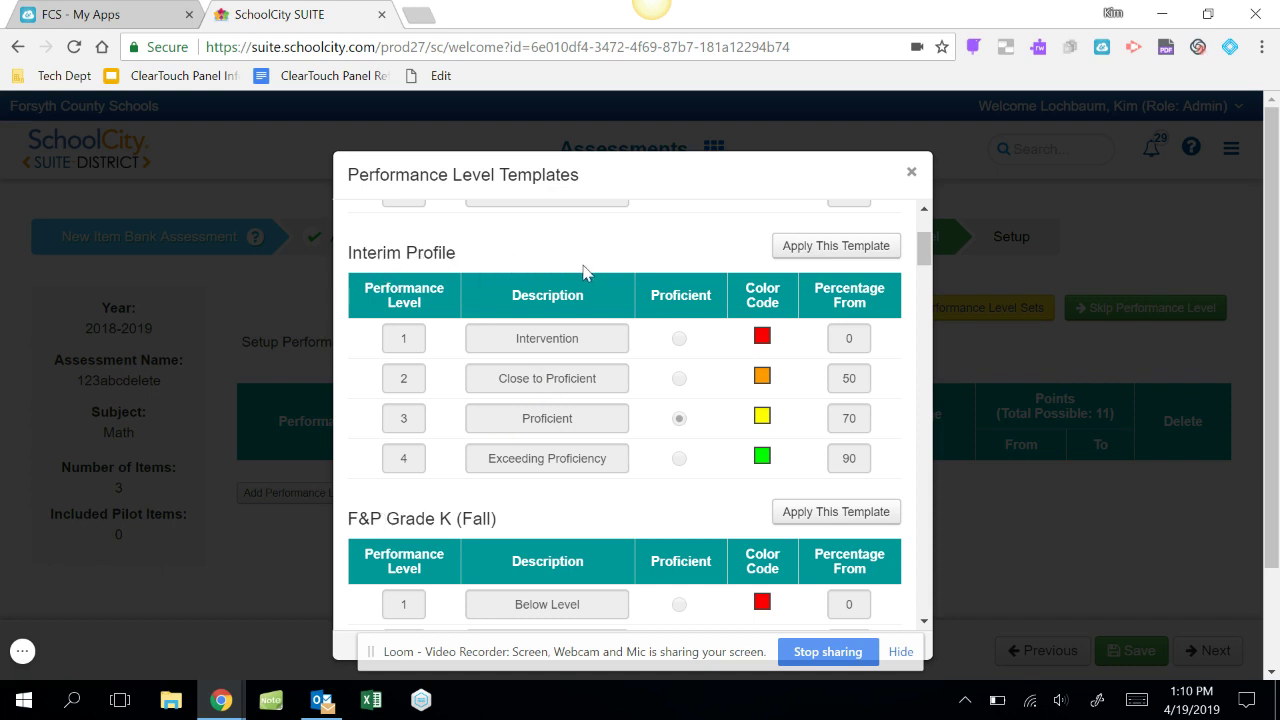
left_click(833, 250)
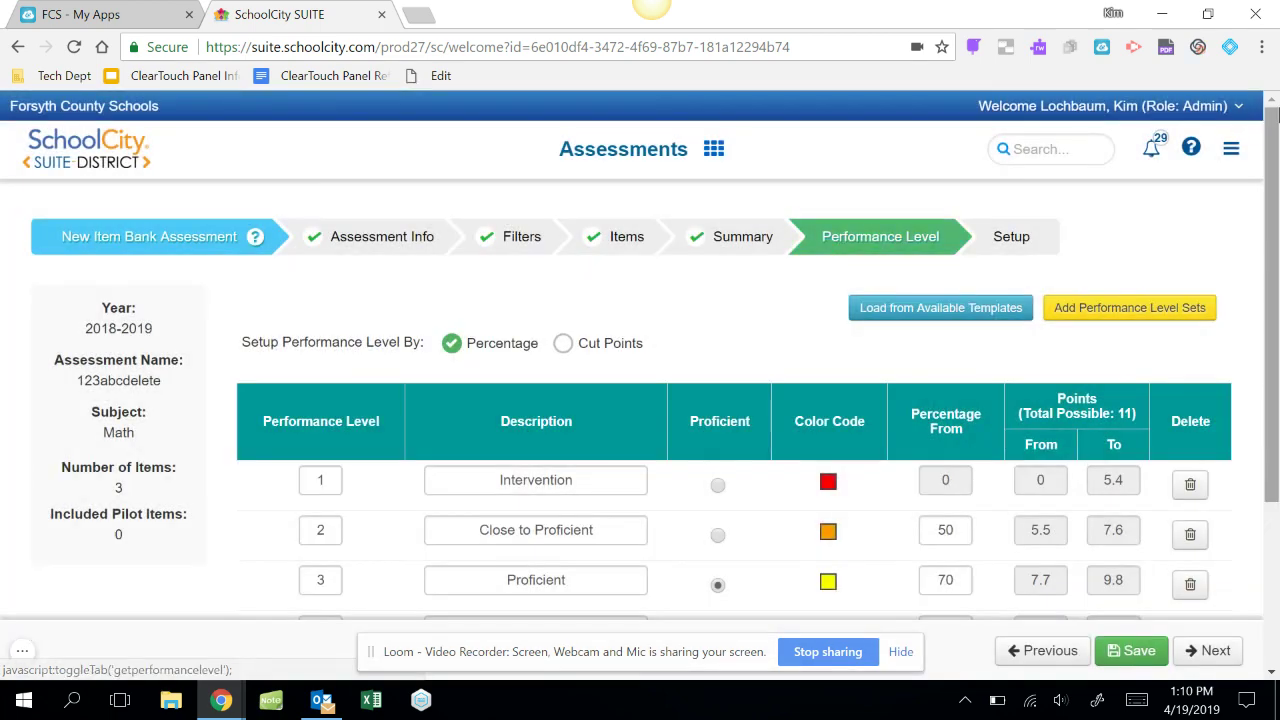
Set the starting percentage to 95 for Exceeding Proficiency and 75 for Proficient, and proceed to the setup
left_click_drag(1276, 118, 1275, 201)
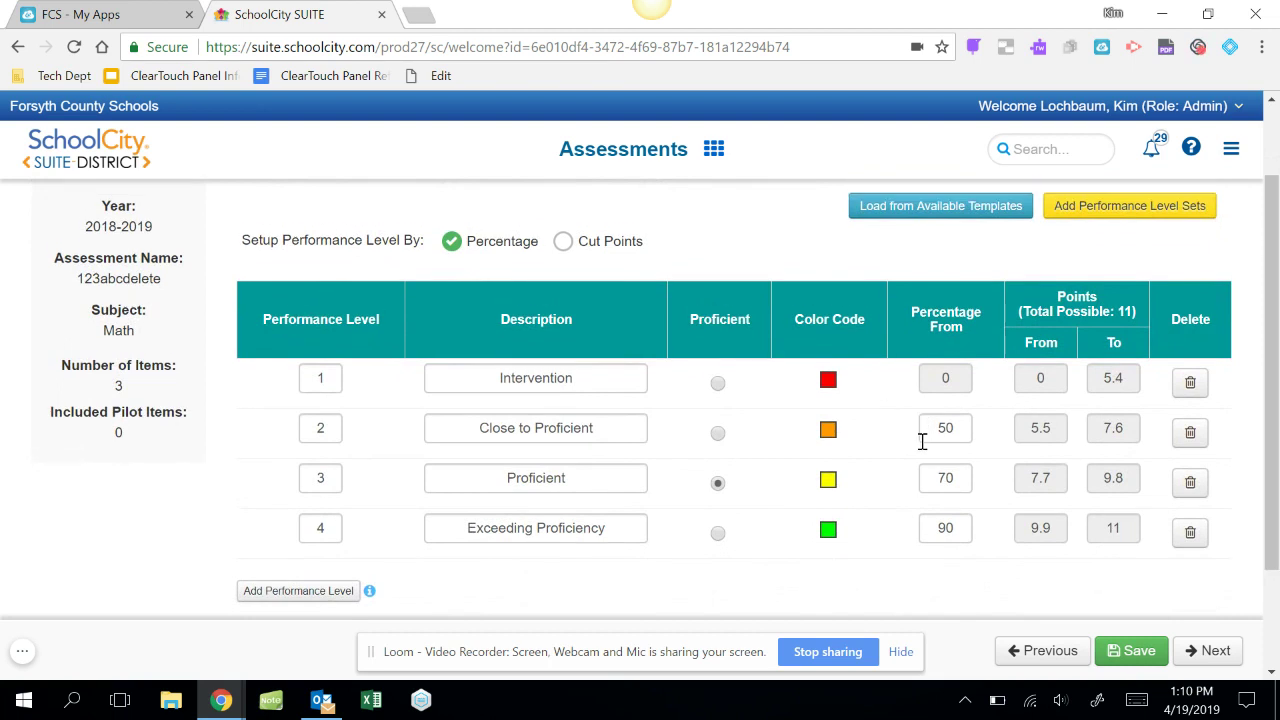
left_click(957, 529)
key("BackSpace")
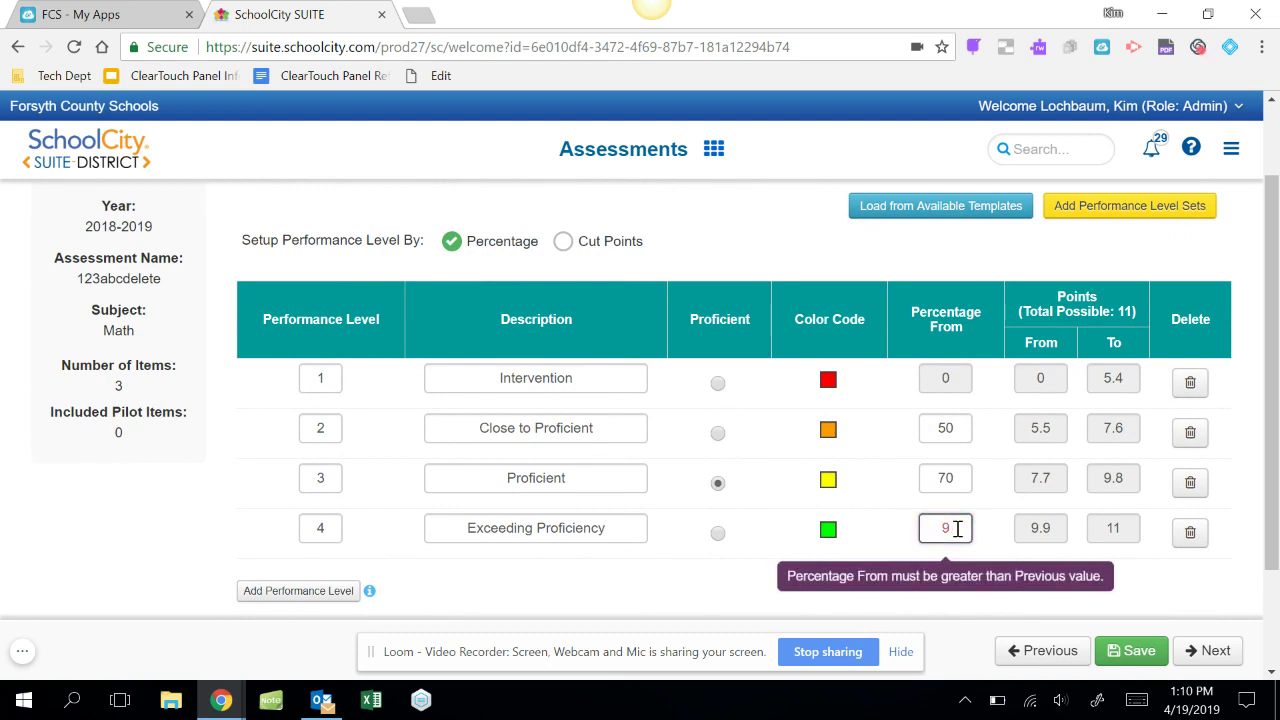
type("5")
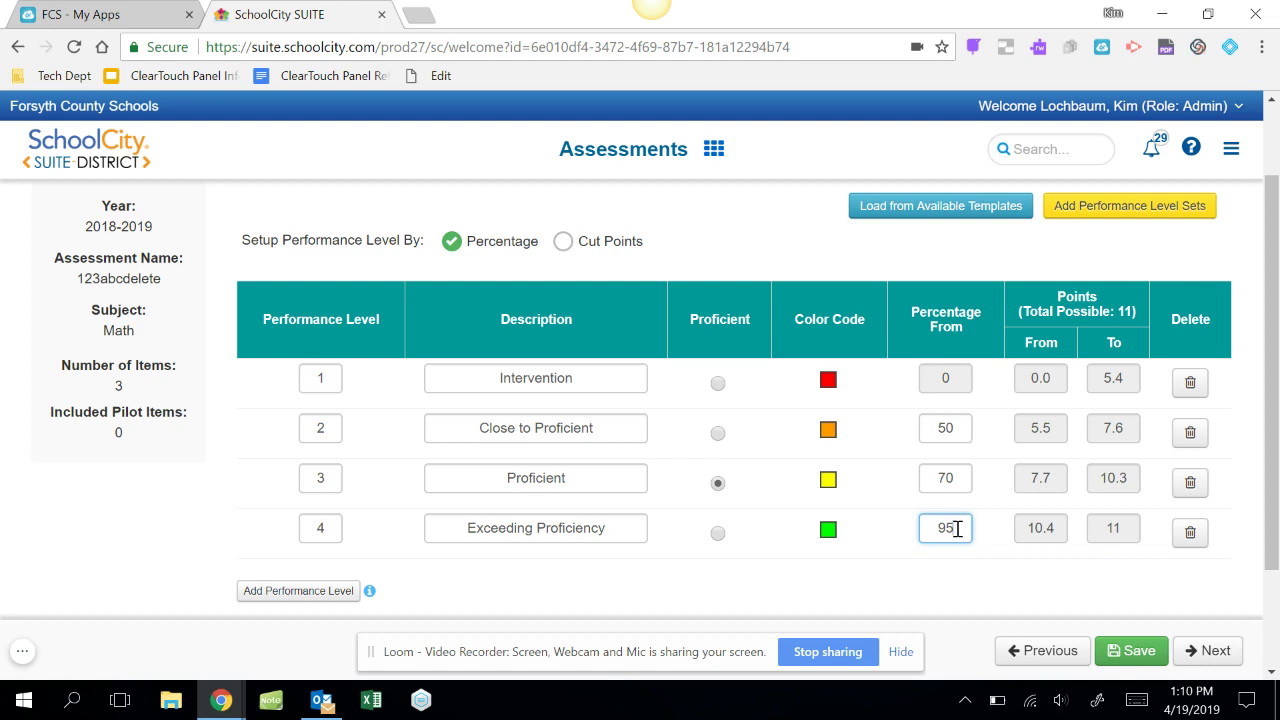
left_click(957, 478)
key("BackSpace")
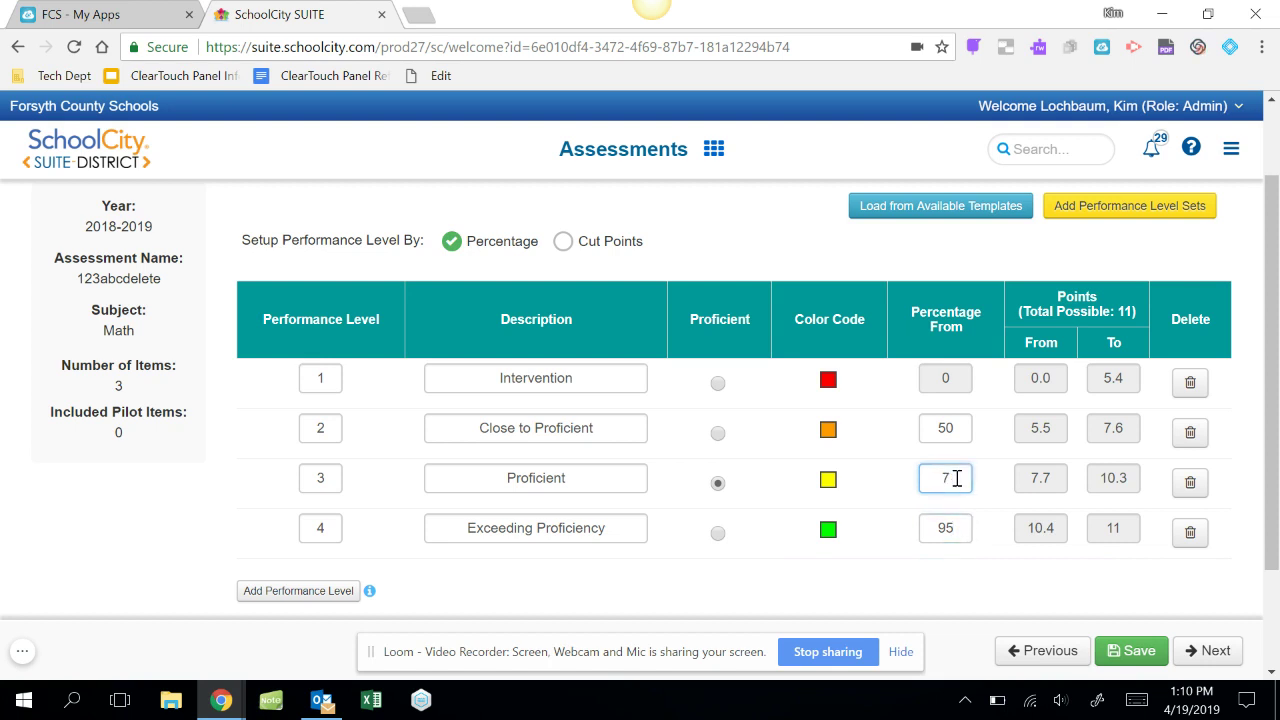
type("5")
left_click(1212, 651)
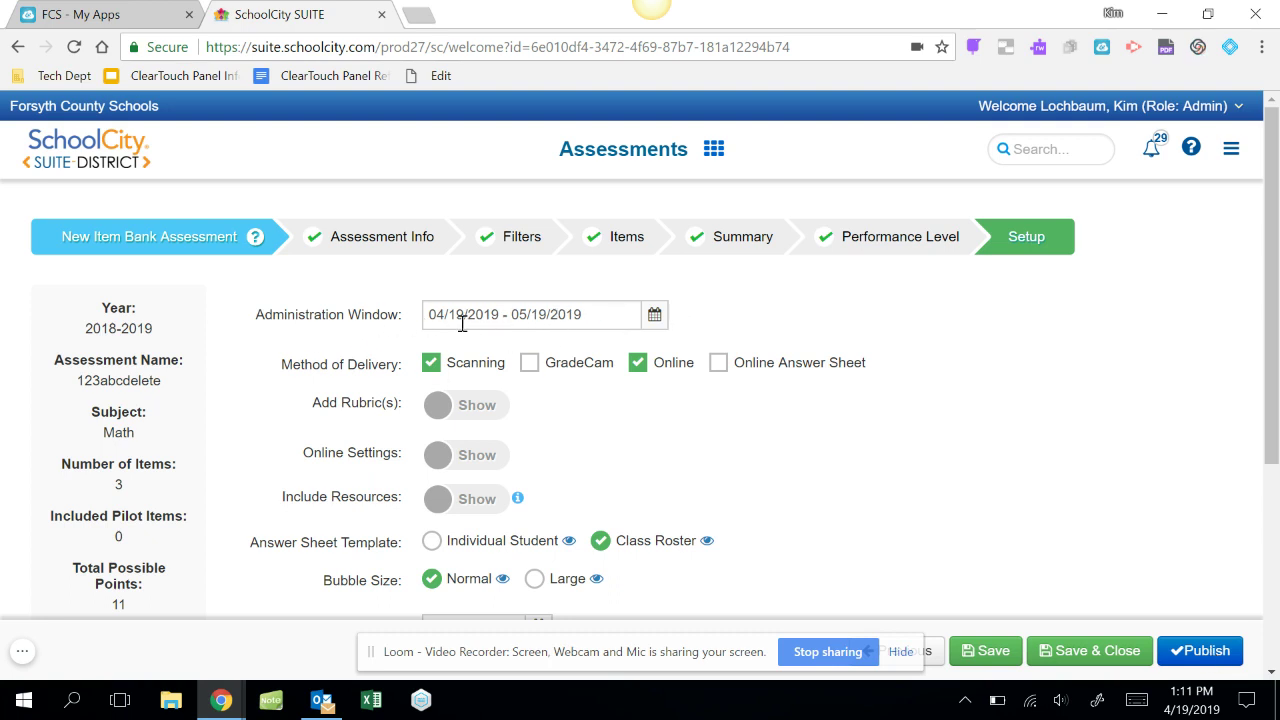
Apply the administration window 04/19/2019 - 05/19/2019 and add GradeCam as a method of delivery
left_click(655, 316)
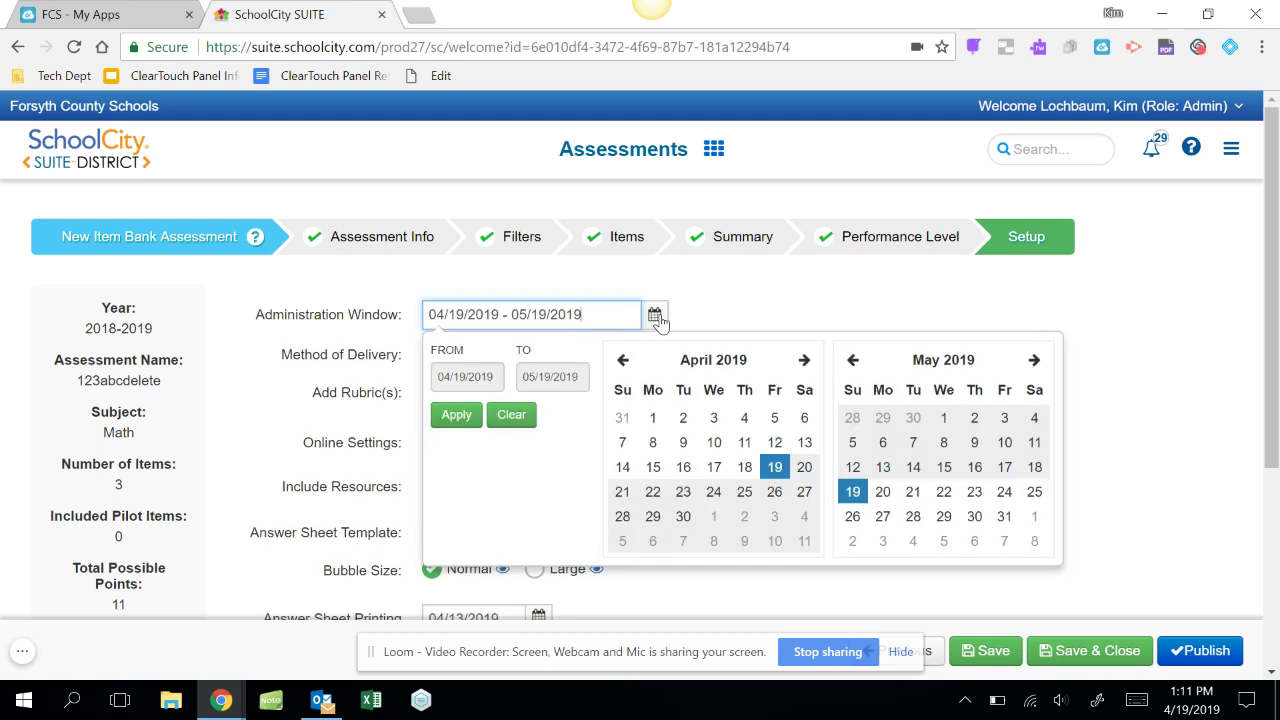
left_click(470, 422)
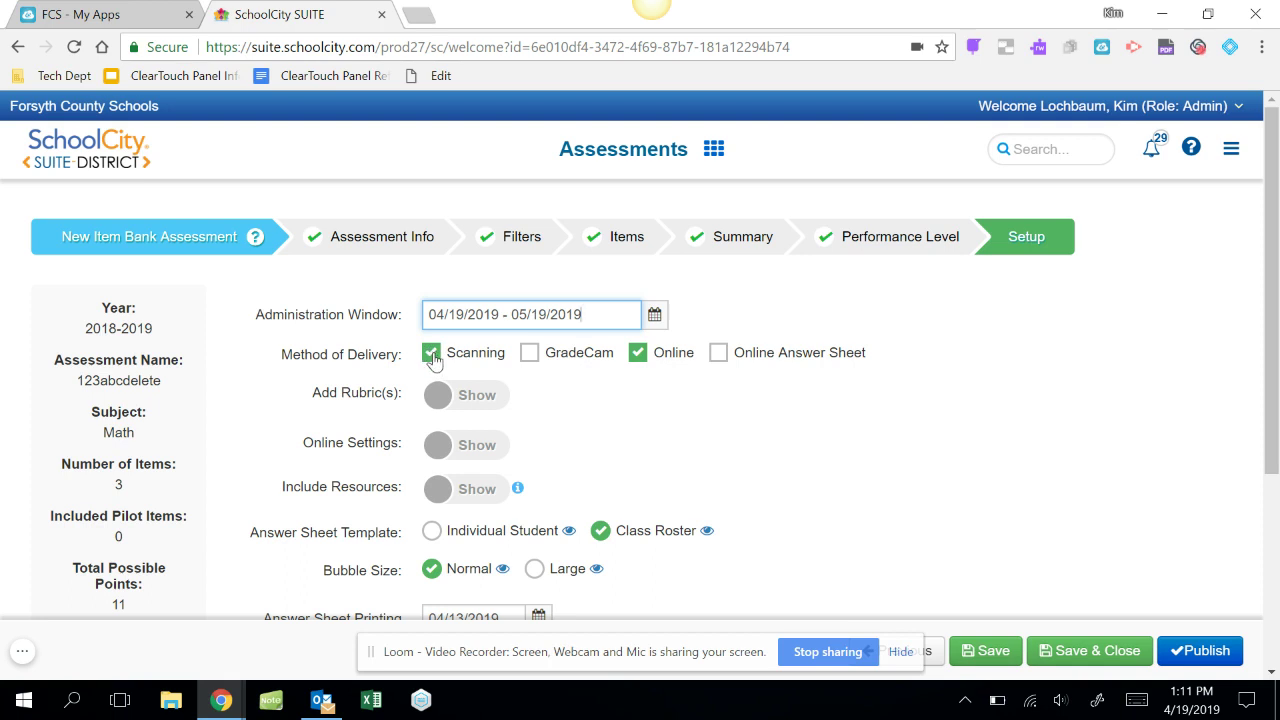
left_click(530, 355)
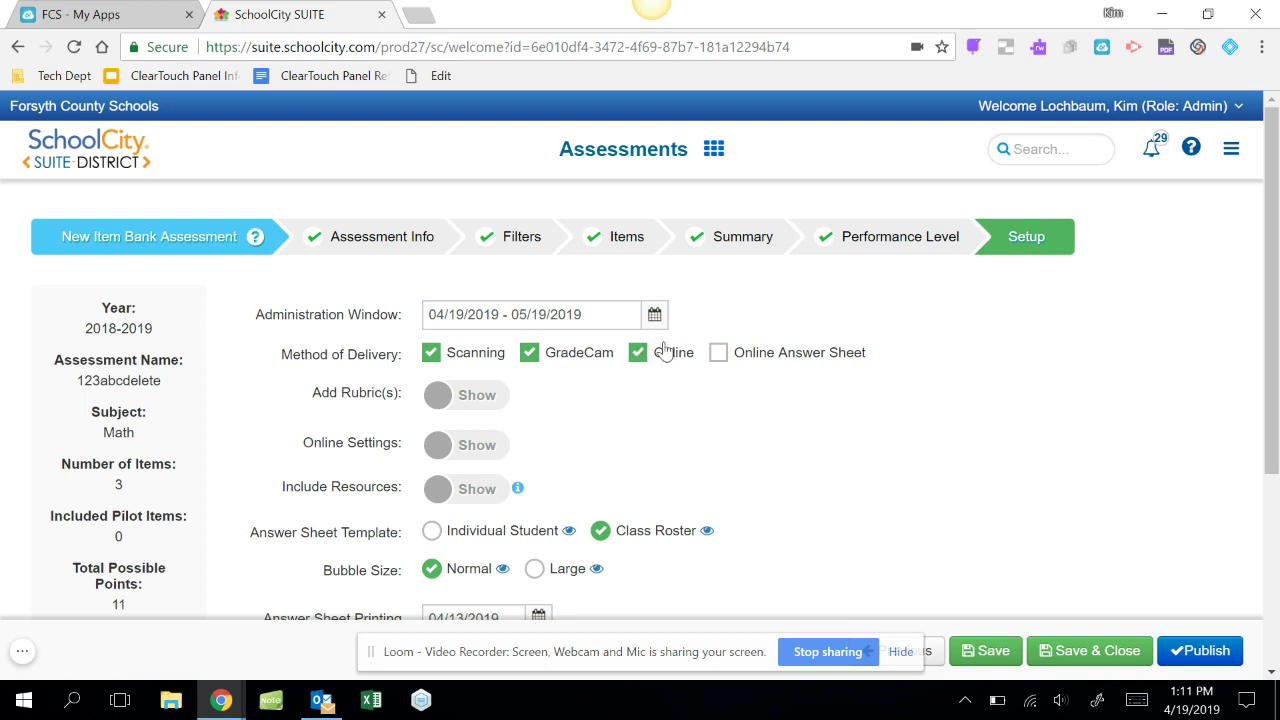
Examine the teacher and student rubric options for the Unit 6 Q22 item, and hide the rubric section again
left_click(433, 405)
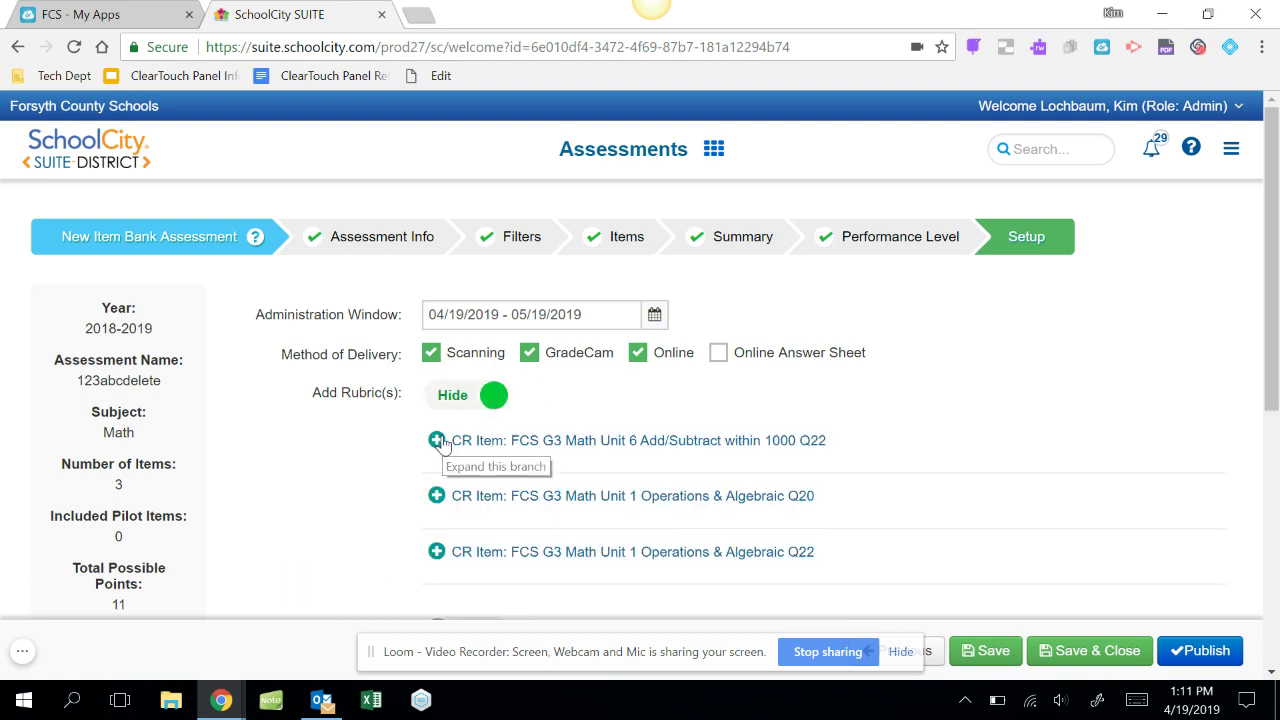
left_click(437, 441)
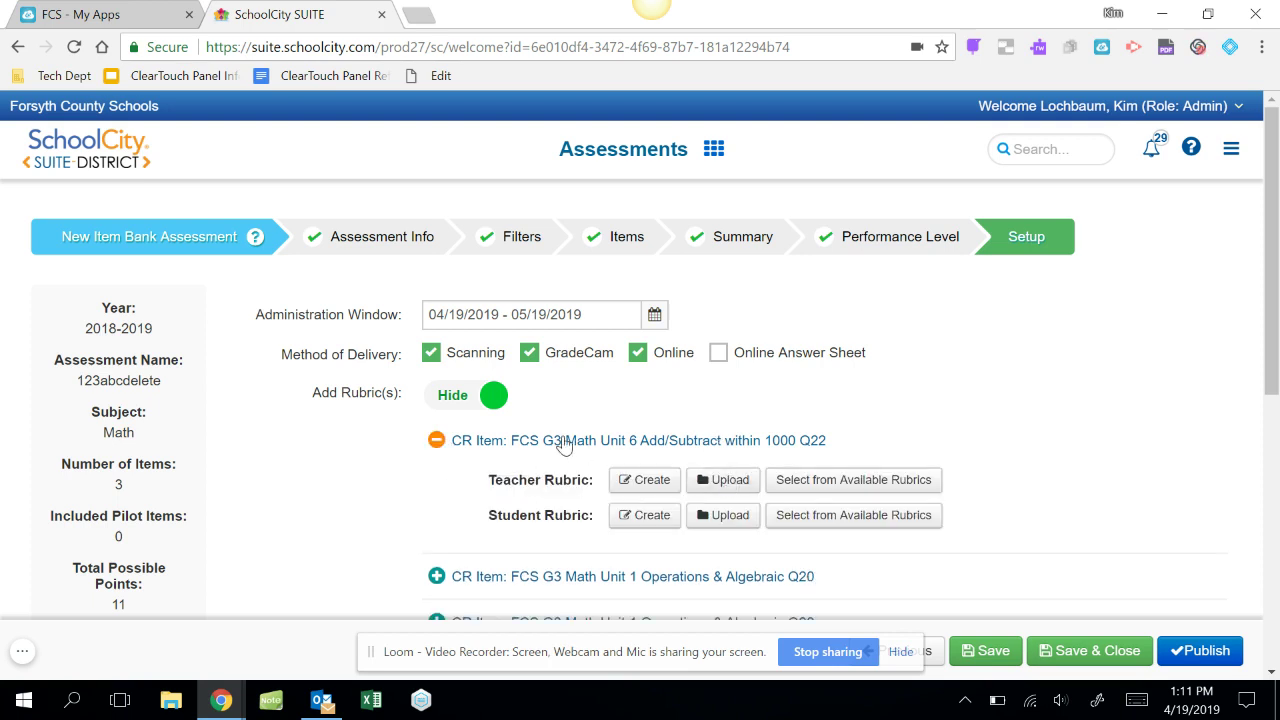
left_click(436, 441)
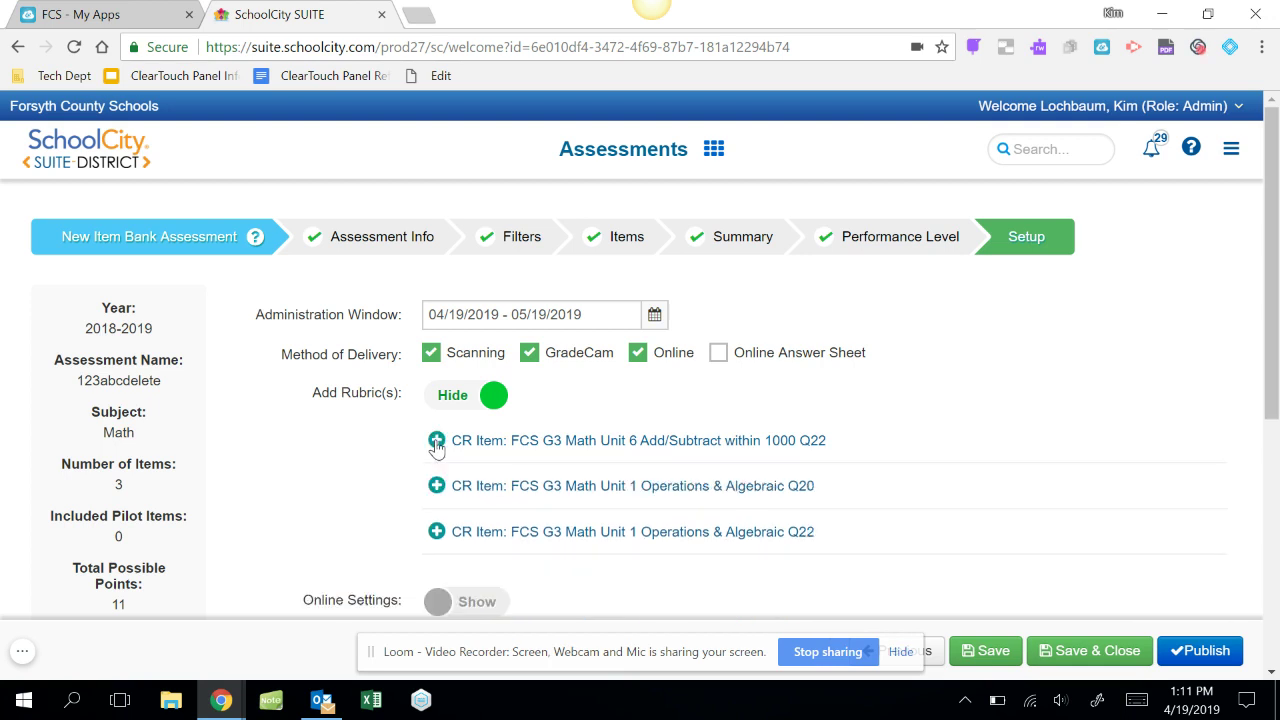
left_click(496, 406)
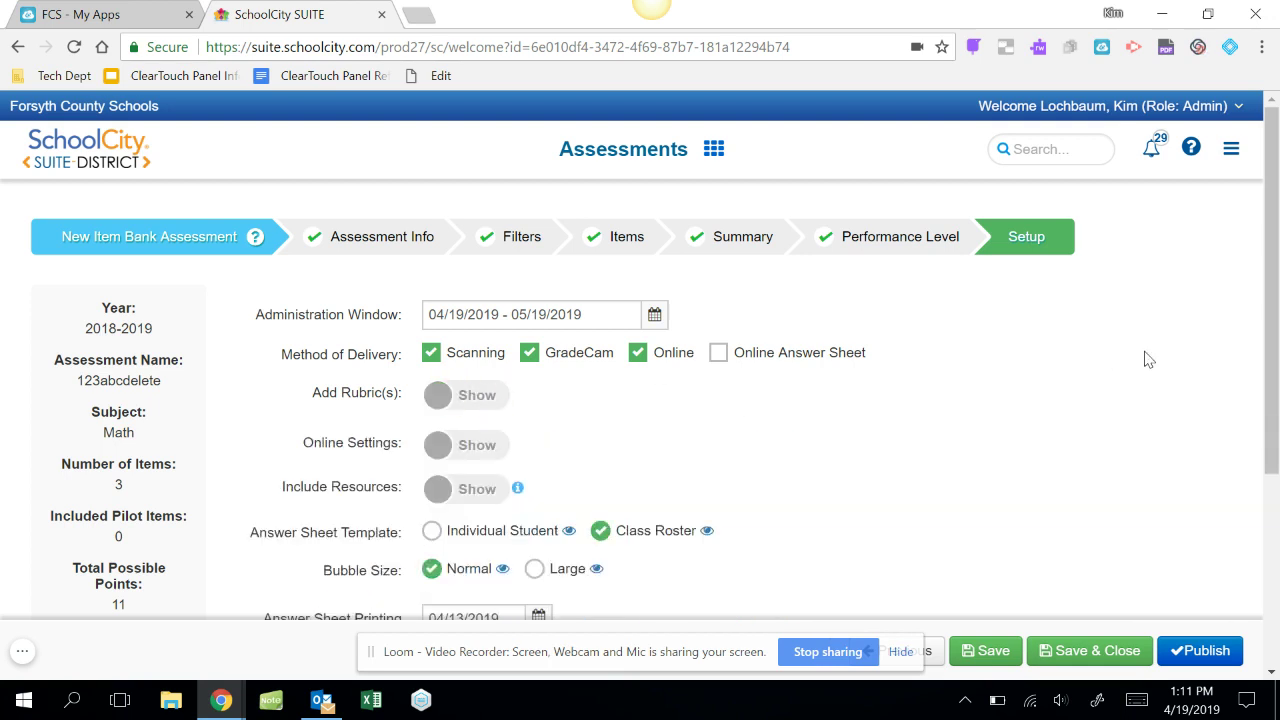
Show the online settings and set the test duration to 2 hours 30 minutes
left_click_drag(1270, 216, 1268, 259)
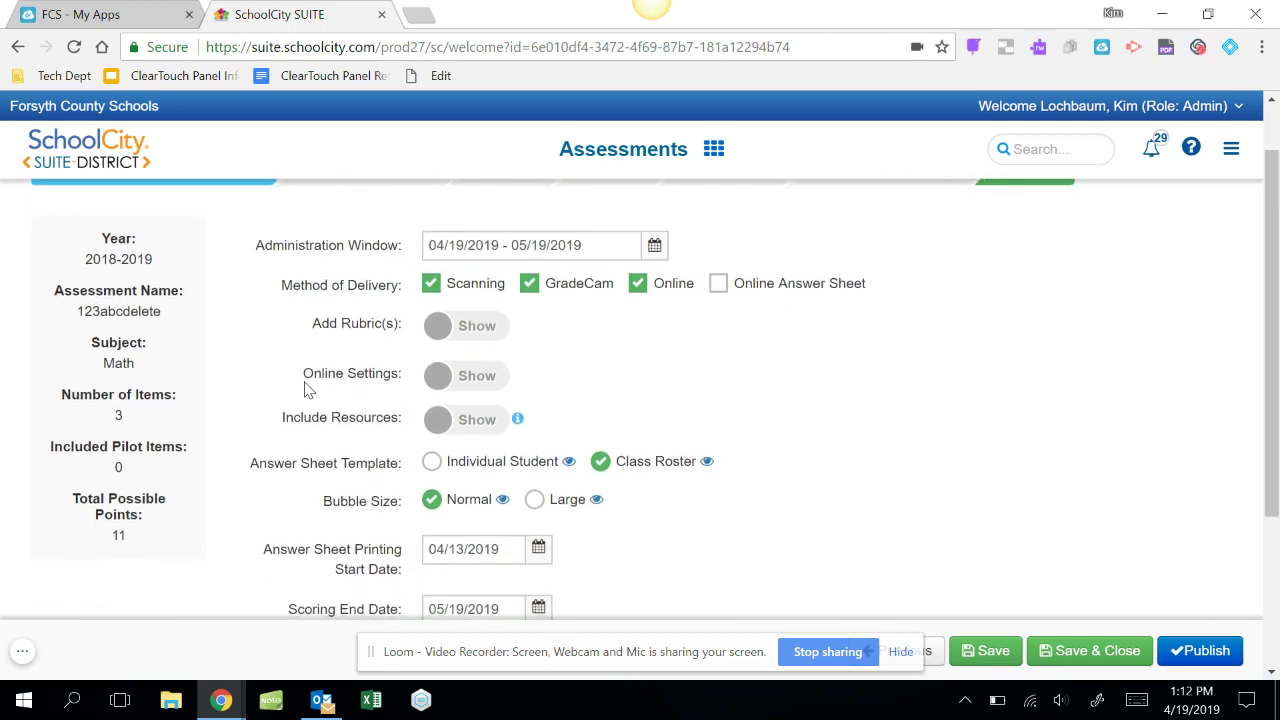
left_click(435, 378)
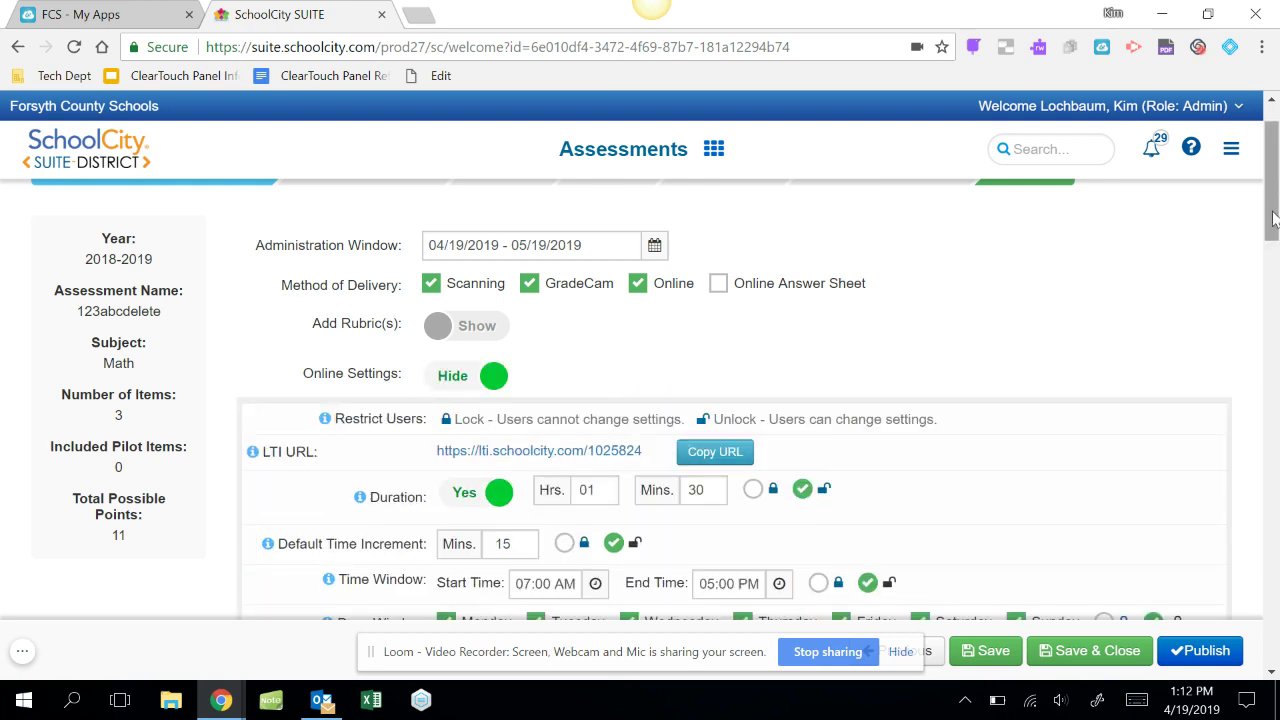
left_click_drag(1270, 213, 1264, 256)
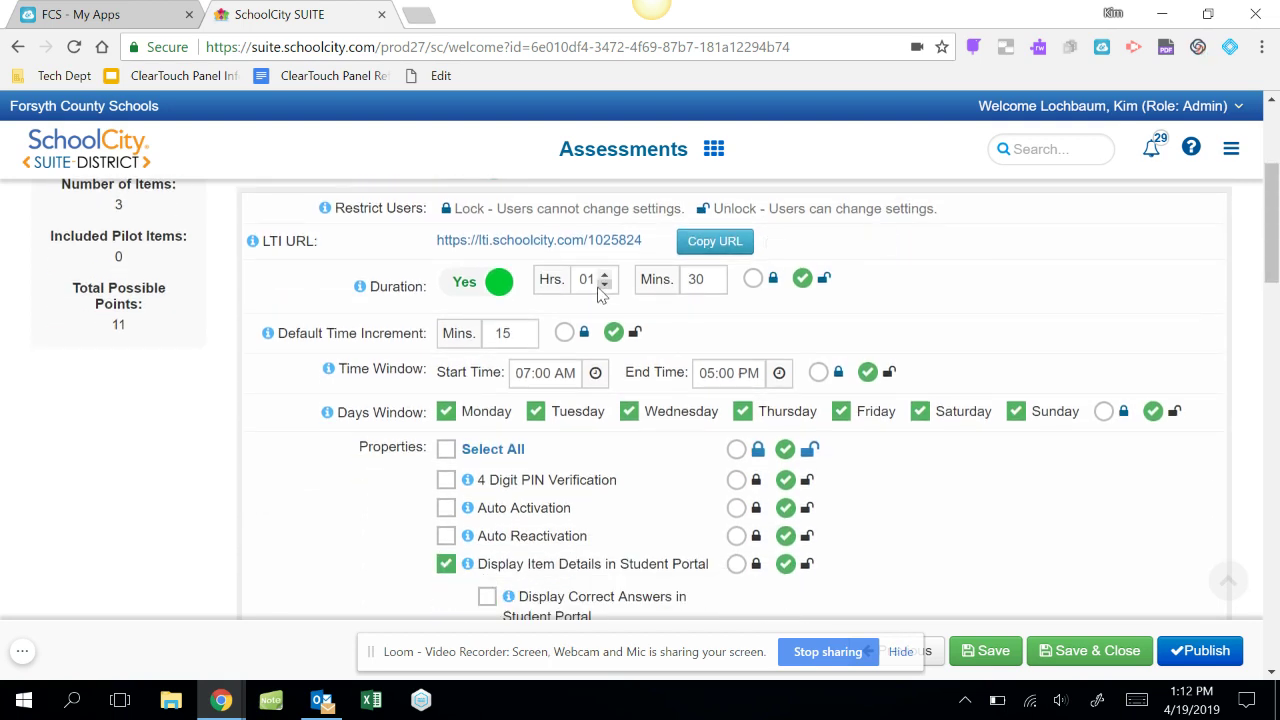
left_click(714, 277)
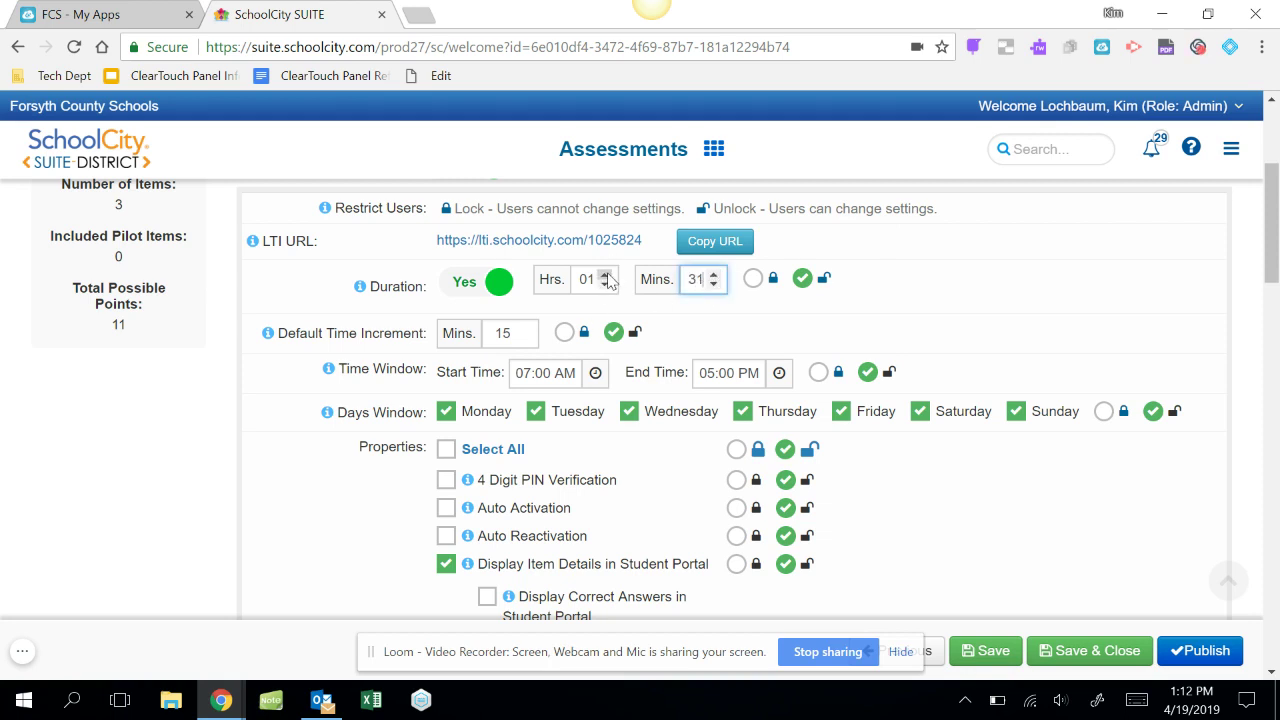
left_click(605, 277)
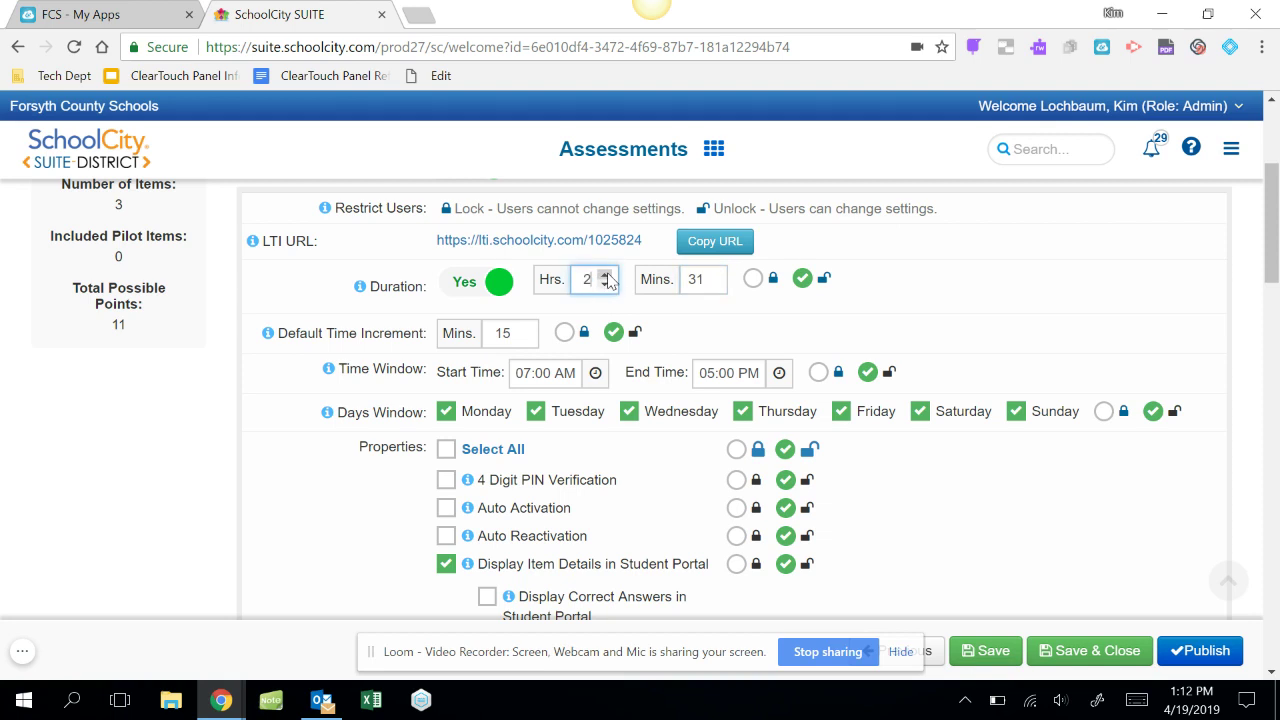
left_click(714, 284)
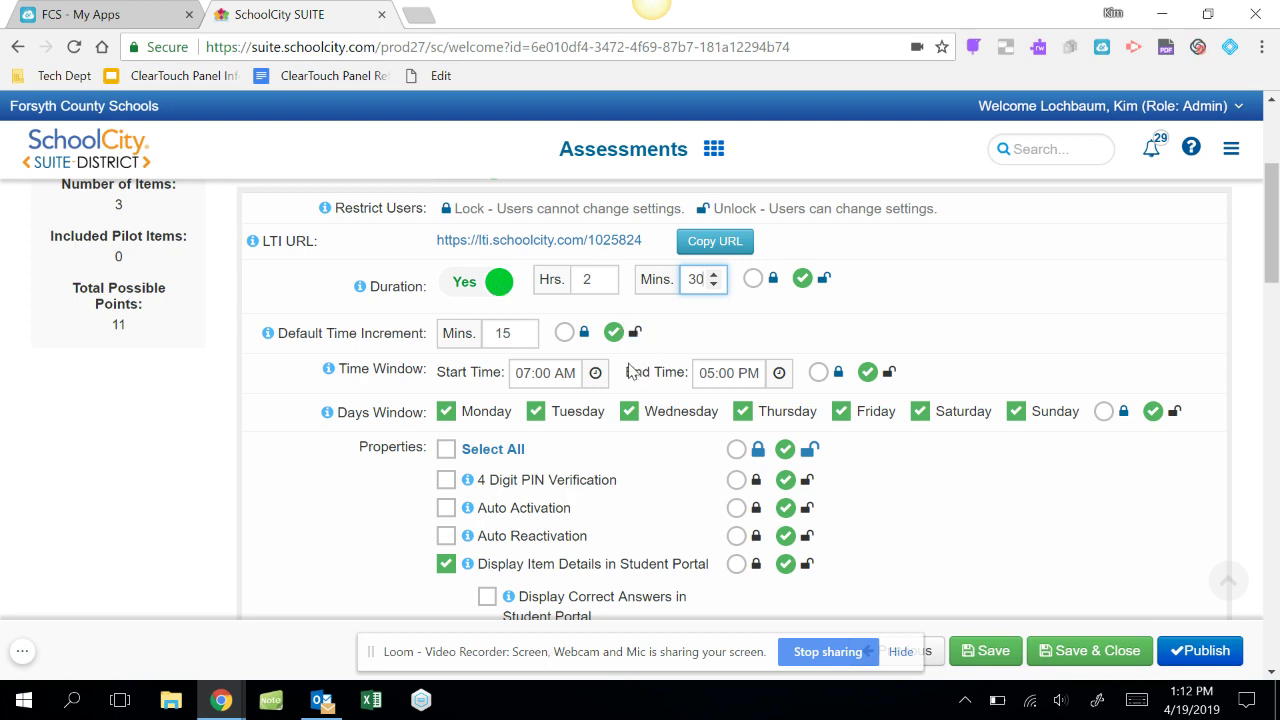
Set the time window's end time to 03:00 PM and exclude Saturday and Sunday from the days window
left_click(779, 374)
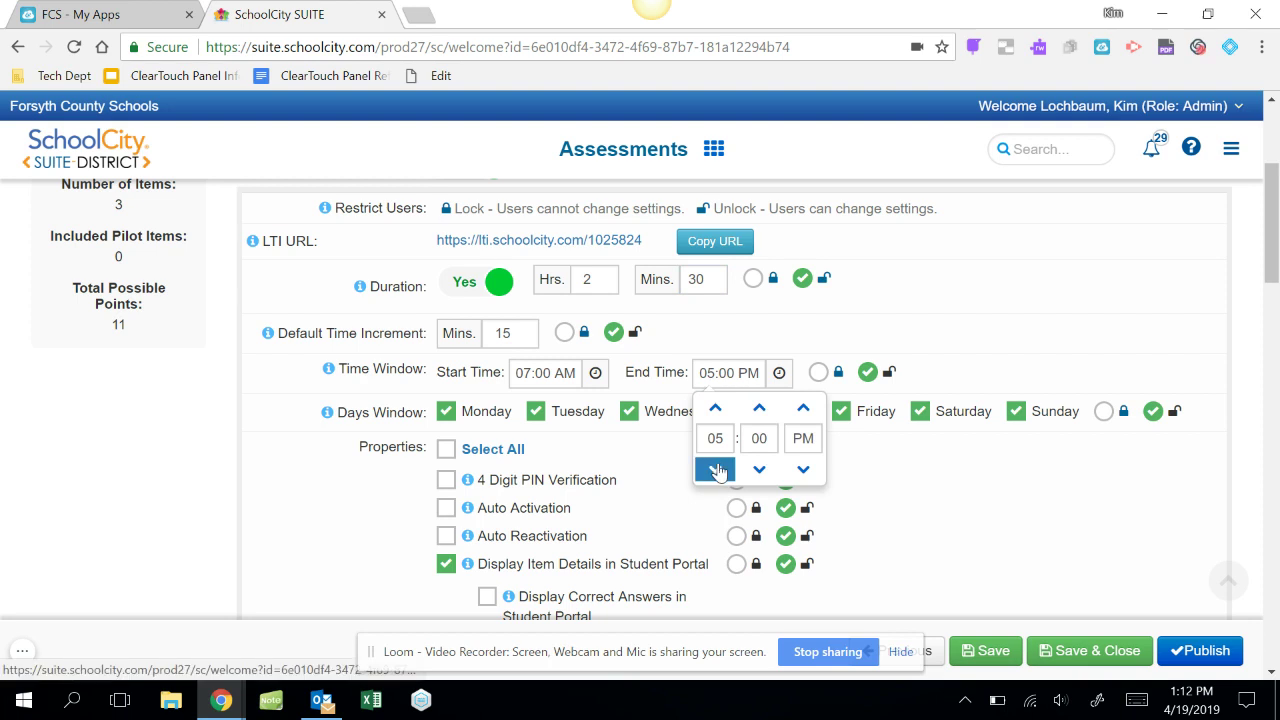
left_click(717, 470)
left_click(717, 470)
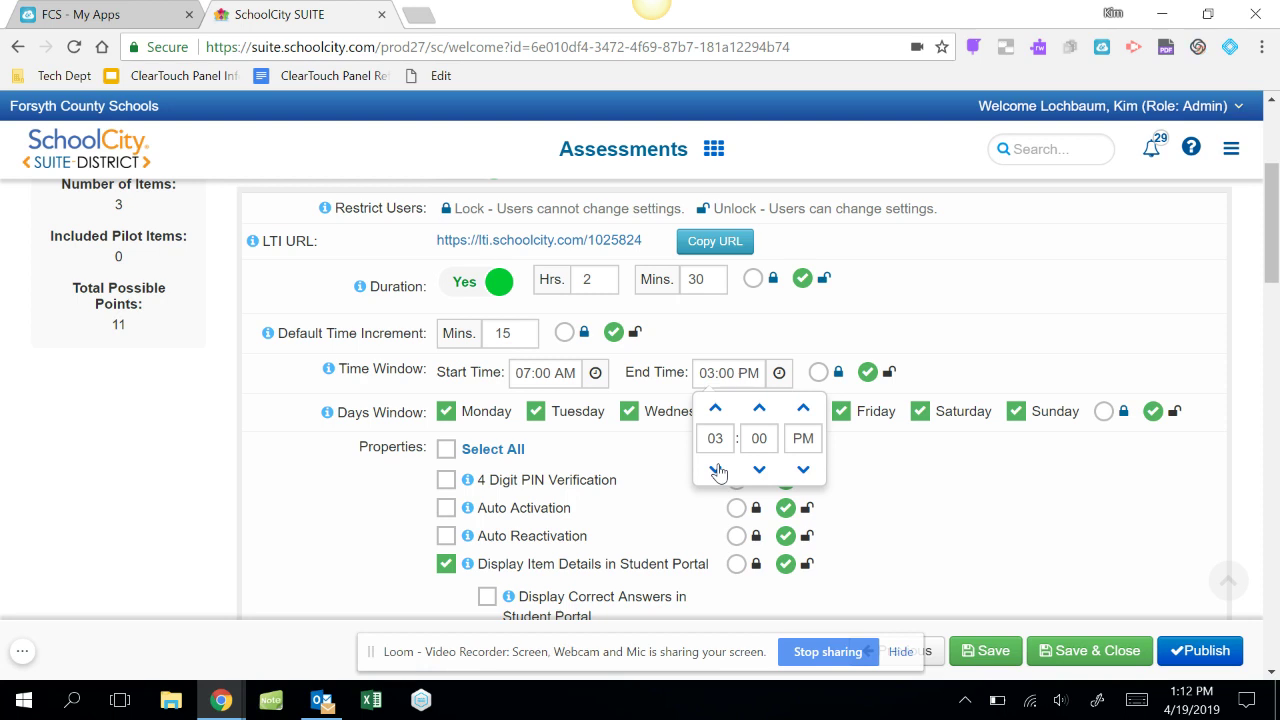
left_click(930, 325)
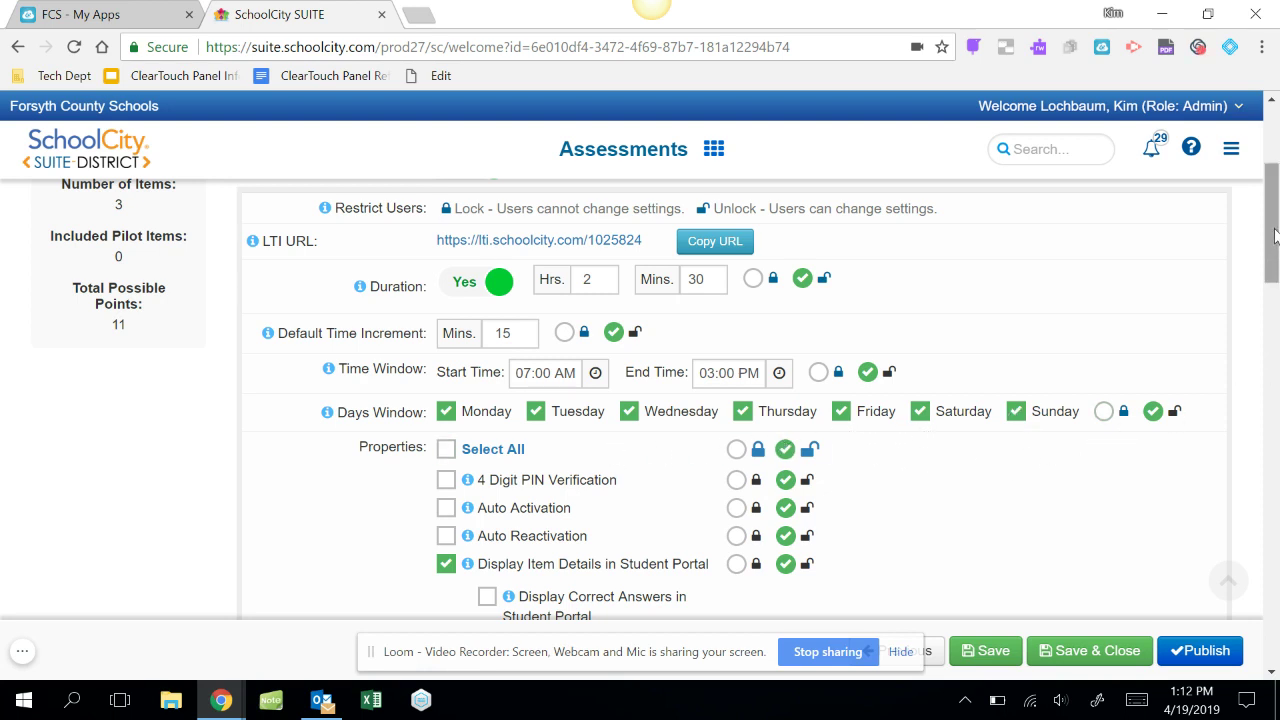
left_click(1016, 411)
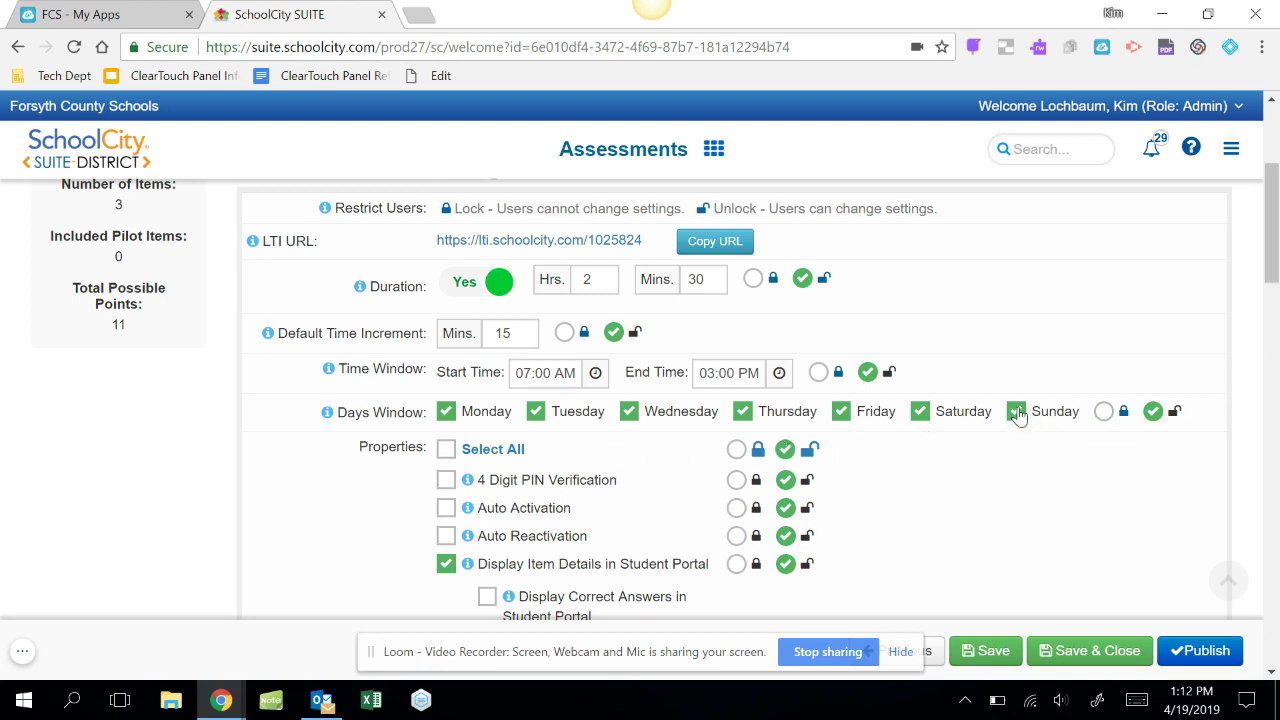
left_click(920, 414)
Enable Auto Reactivation, and add correct answers, standards and grouping by standard to the item details in the student portal
left_click_drag(1274, 226, 1274, 260)
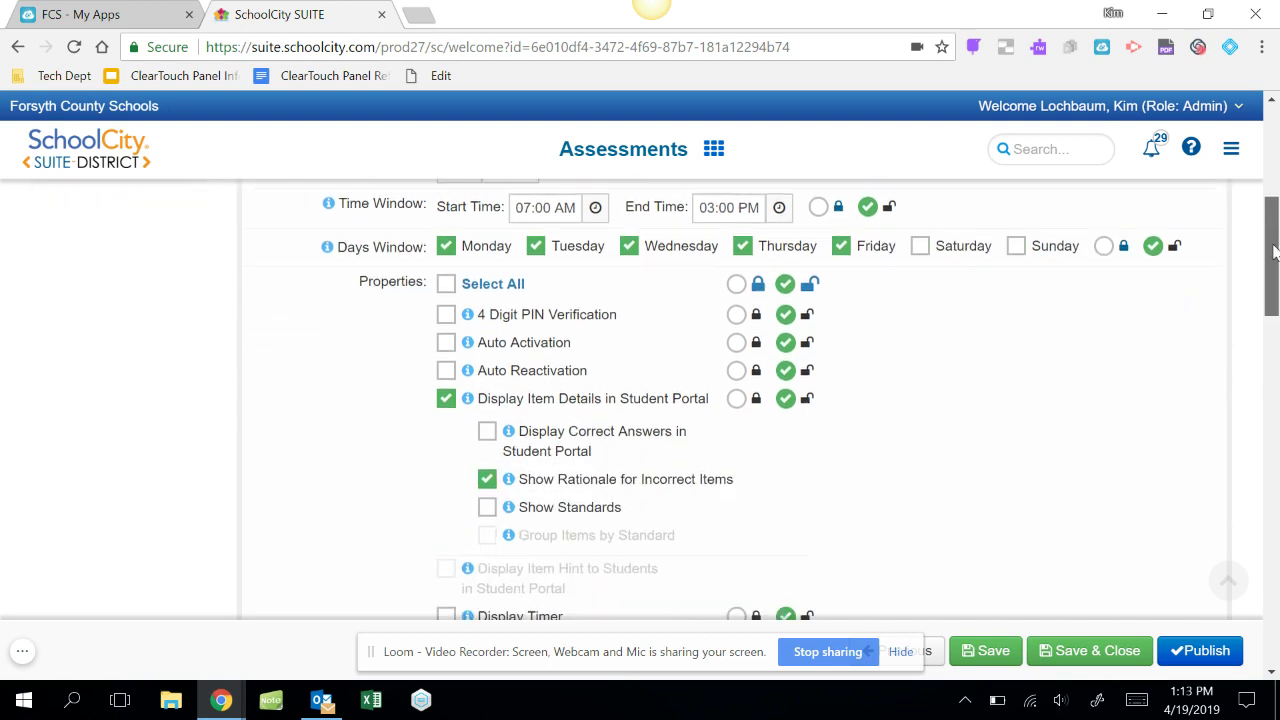
left_click(447, 372)
left_click_drag(1276, 240, 1262, 258)
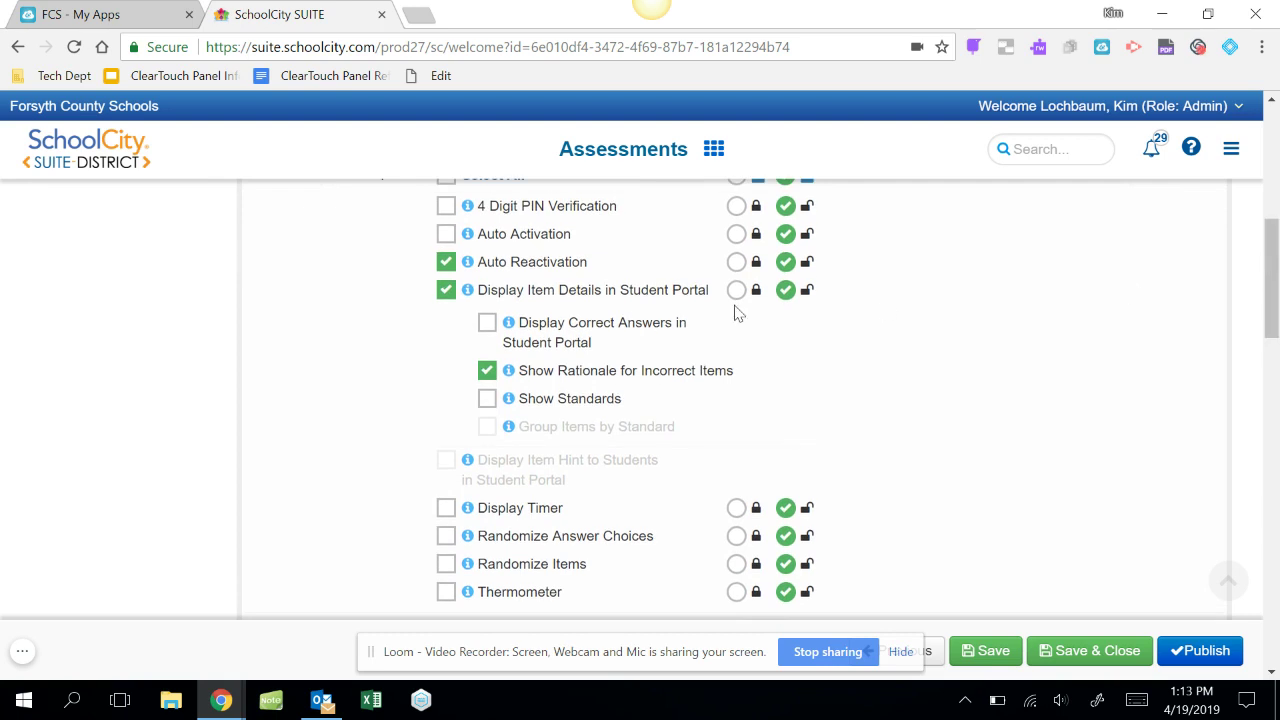
left_click(487, 322)
left_click(487, 399)
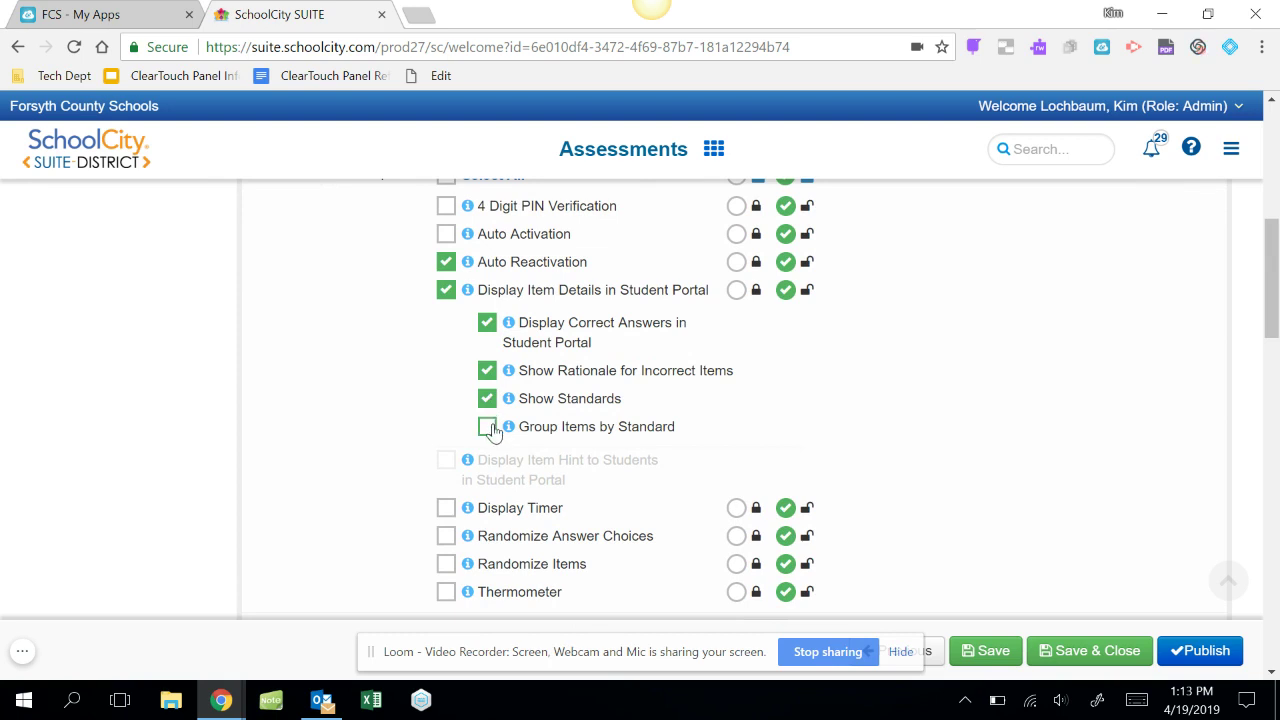
left_click(489, 428)
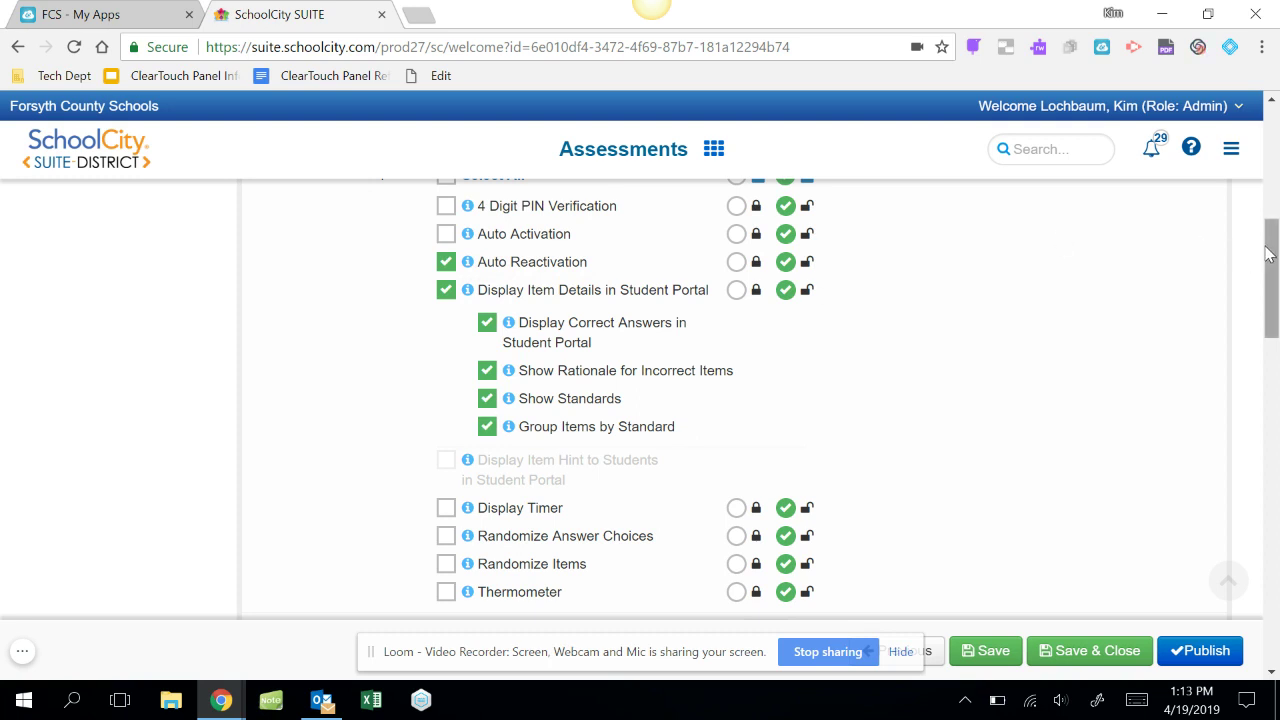
Enable Randomize Items in the online properties, with Randomize Answer Choices left off
left_click_drag(1273, 253, 1273, 285)
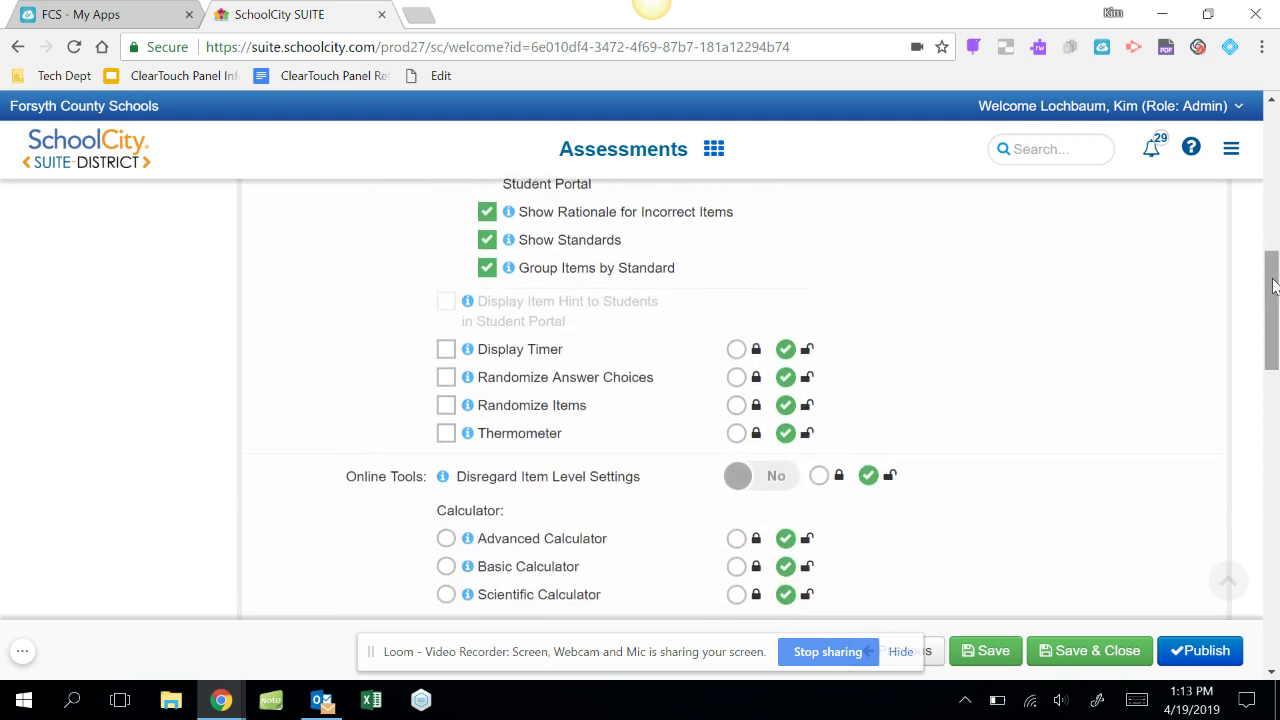
left_click(446, 378)
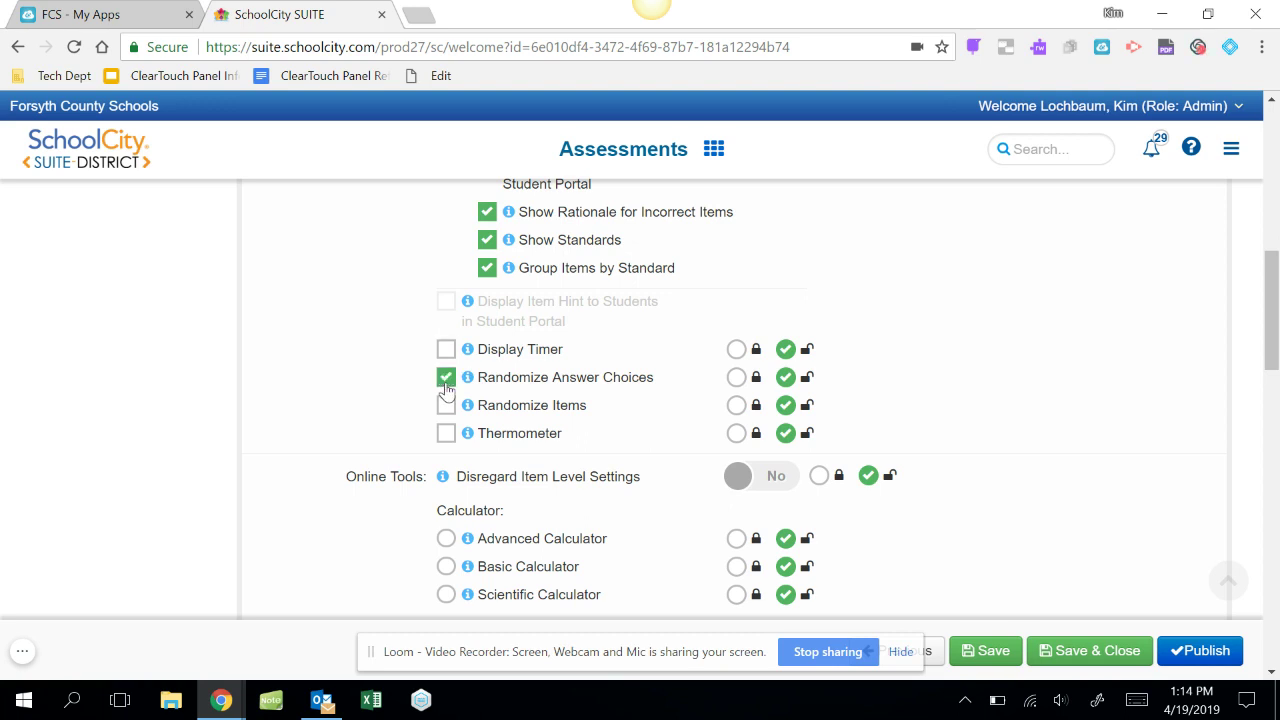
left_click(446, 406)
left_click(446, 378)
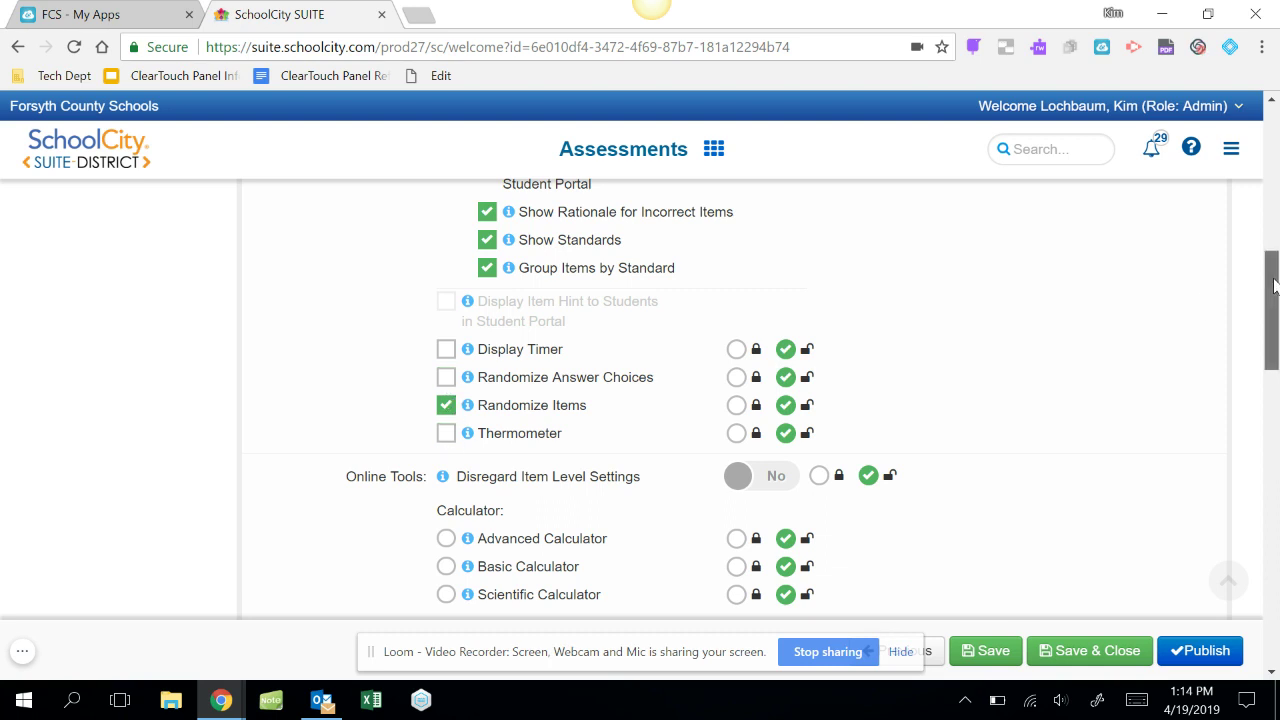
Examine the online tools settings for calculators, equation editors, media upload, translation and the other student tools
left_click_drag(1274, 287, 1267, 336)
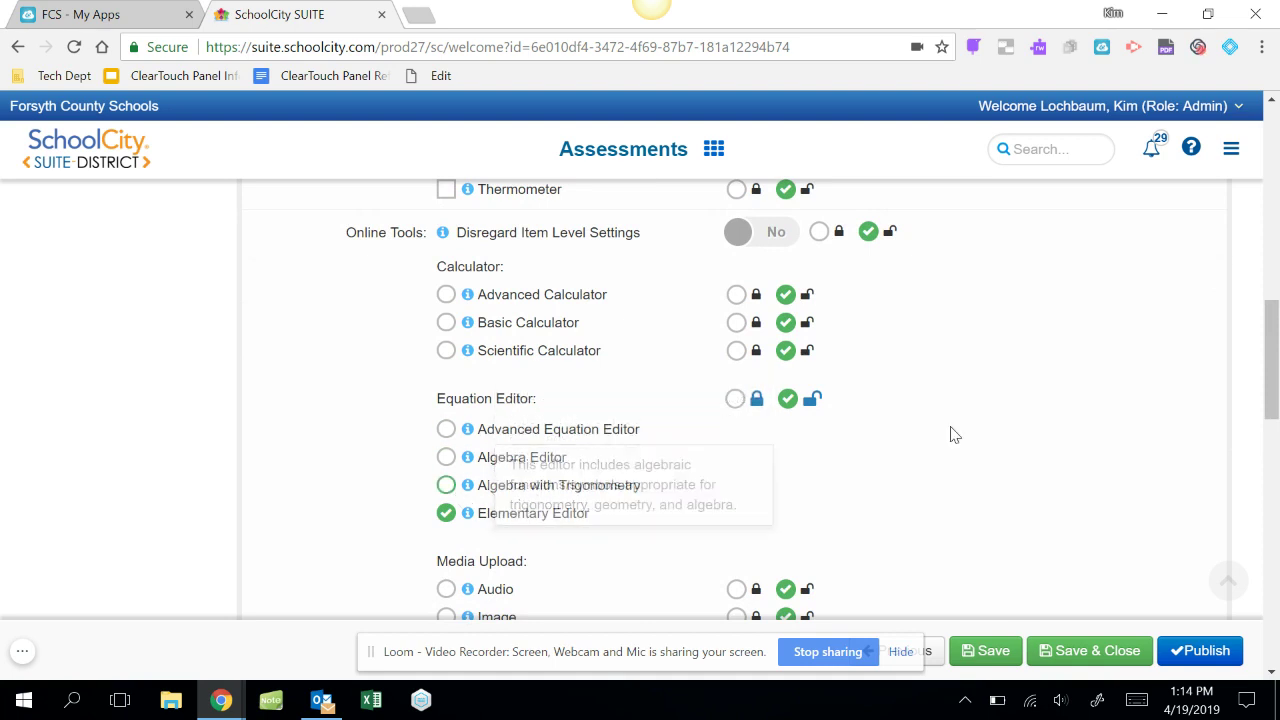
scroll(1270, 368, "down", 1)
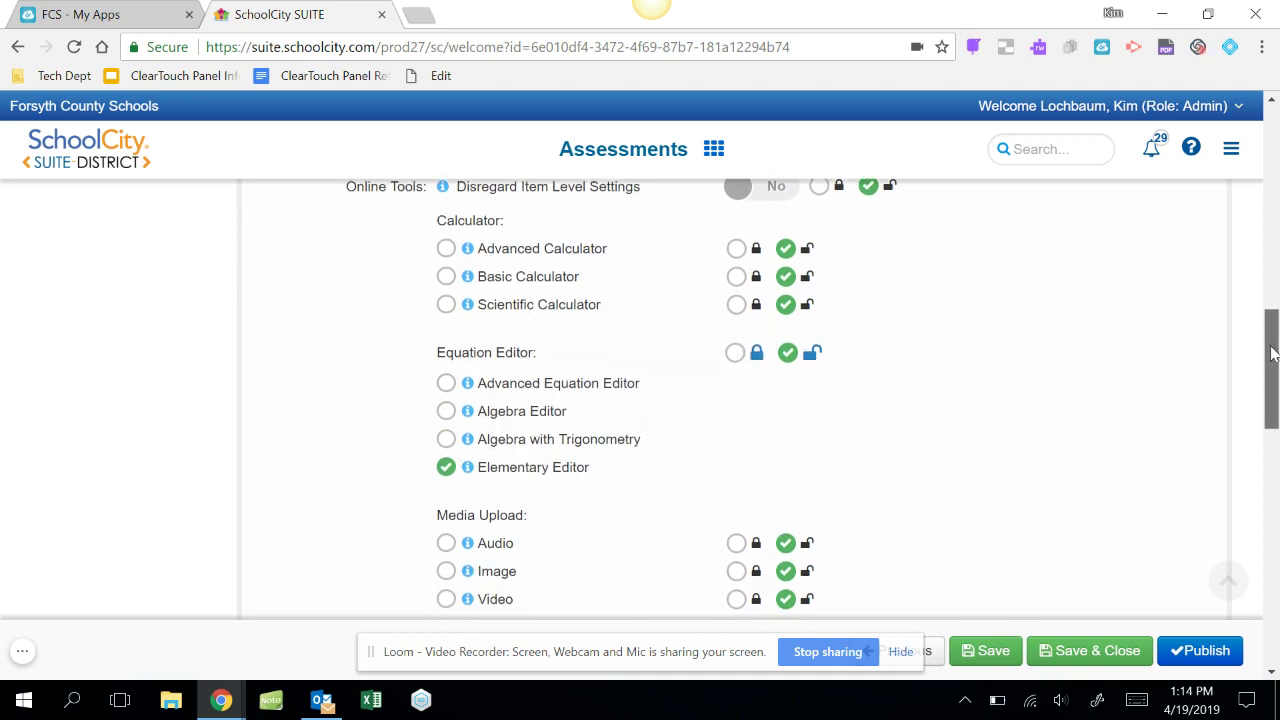
scroll(1266, 368, "down", 2)
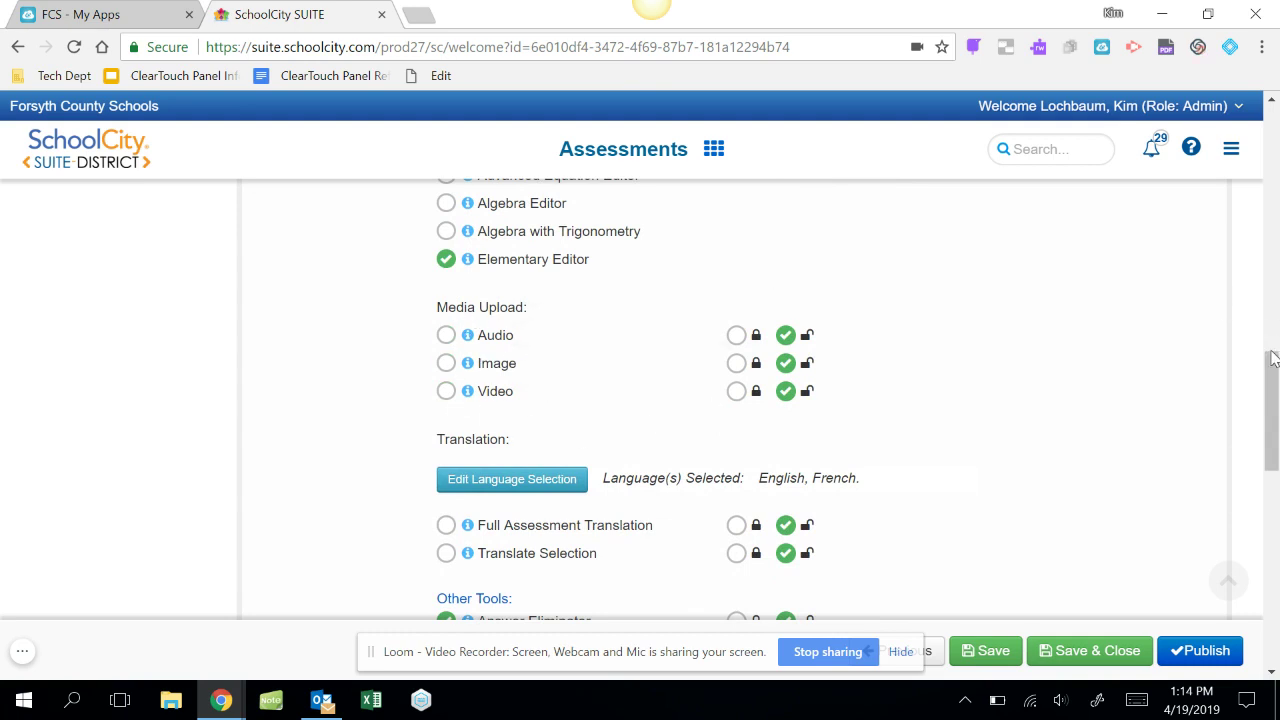
left_click_drag(1270, 368, 1249, 437)
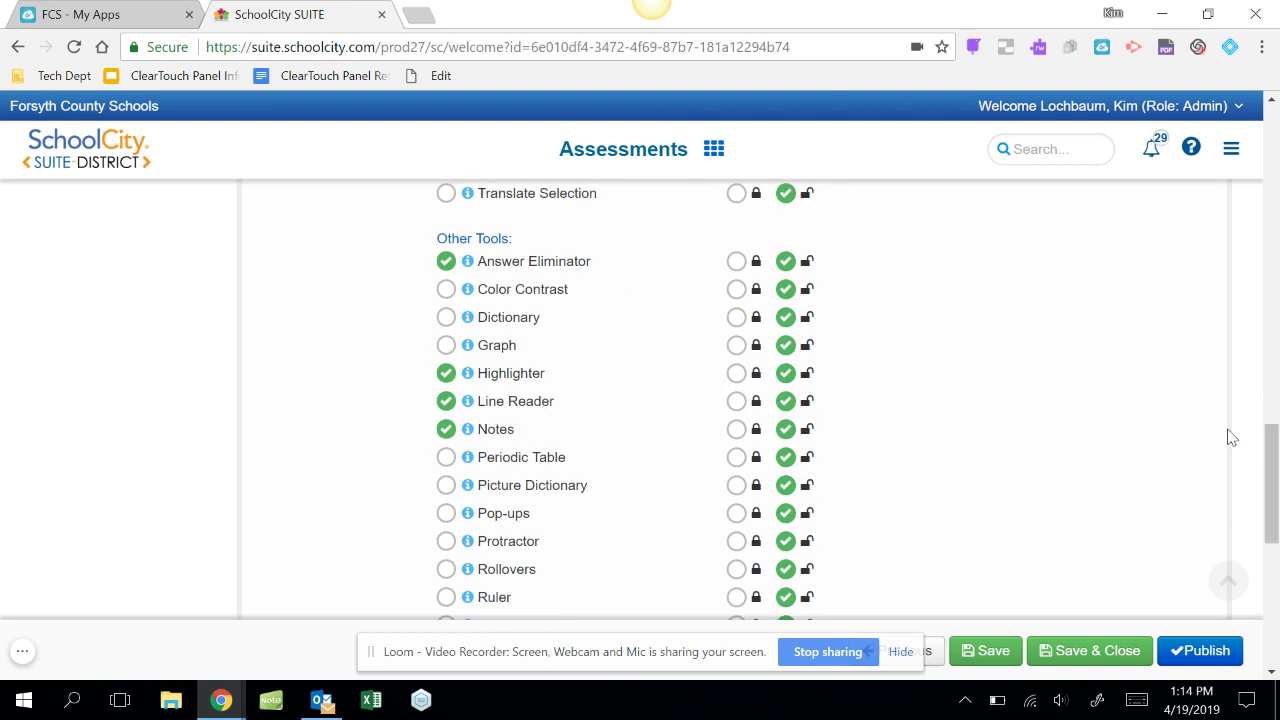
mouse_move(1274, 455)
left_mouse_down()
mouse_move(1274, 492)
mouse_move(1273, 472)
left_mouse_up()
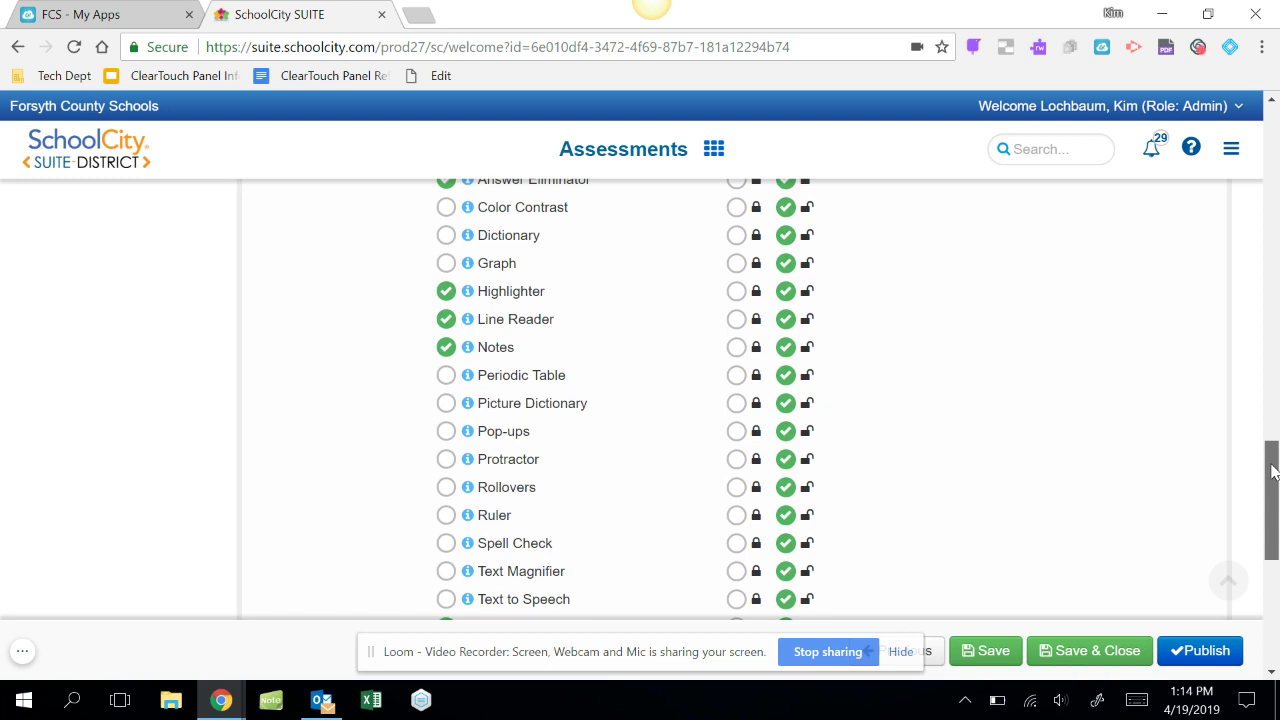
left_click_drag(1273, 472, 1273, 445)
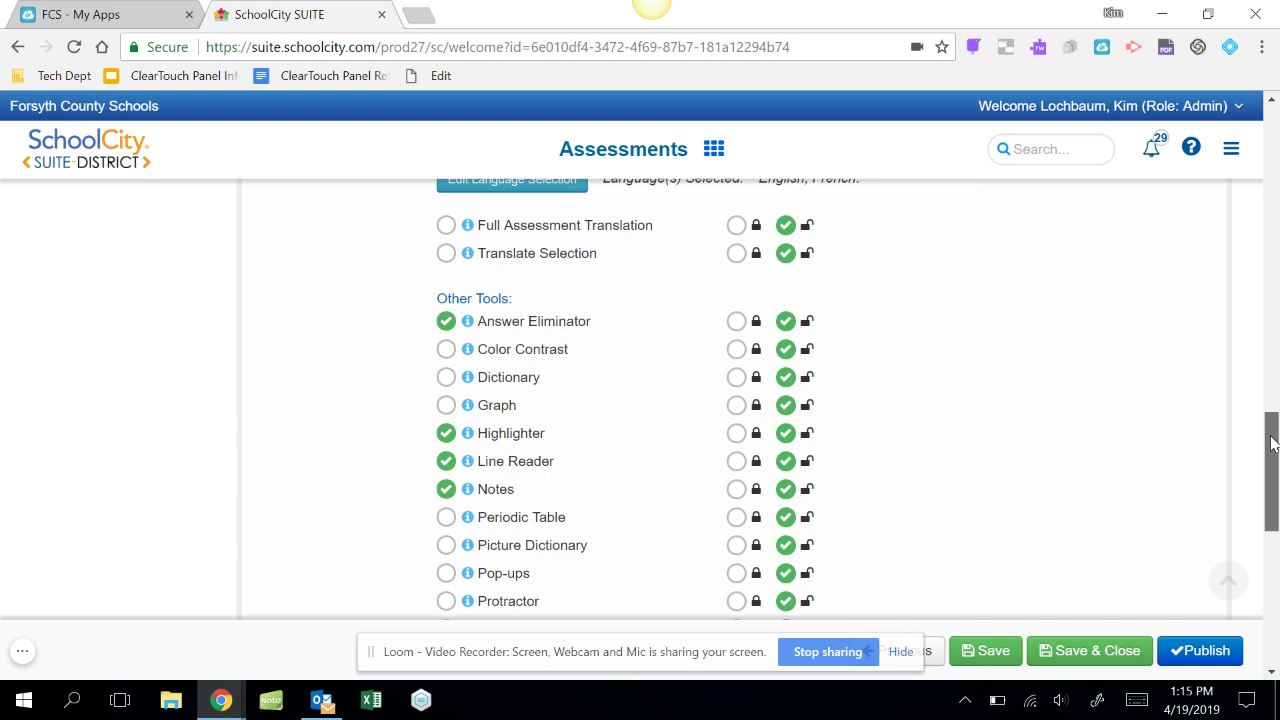
Publish the 123abcdelete assessment without going to the advanced settings, and find it in the district assessments list
left_click_drag(1273, 445, 1263, 562)
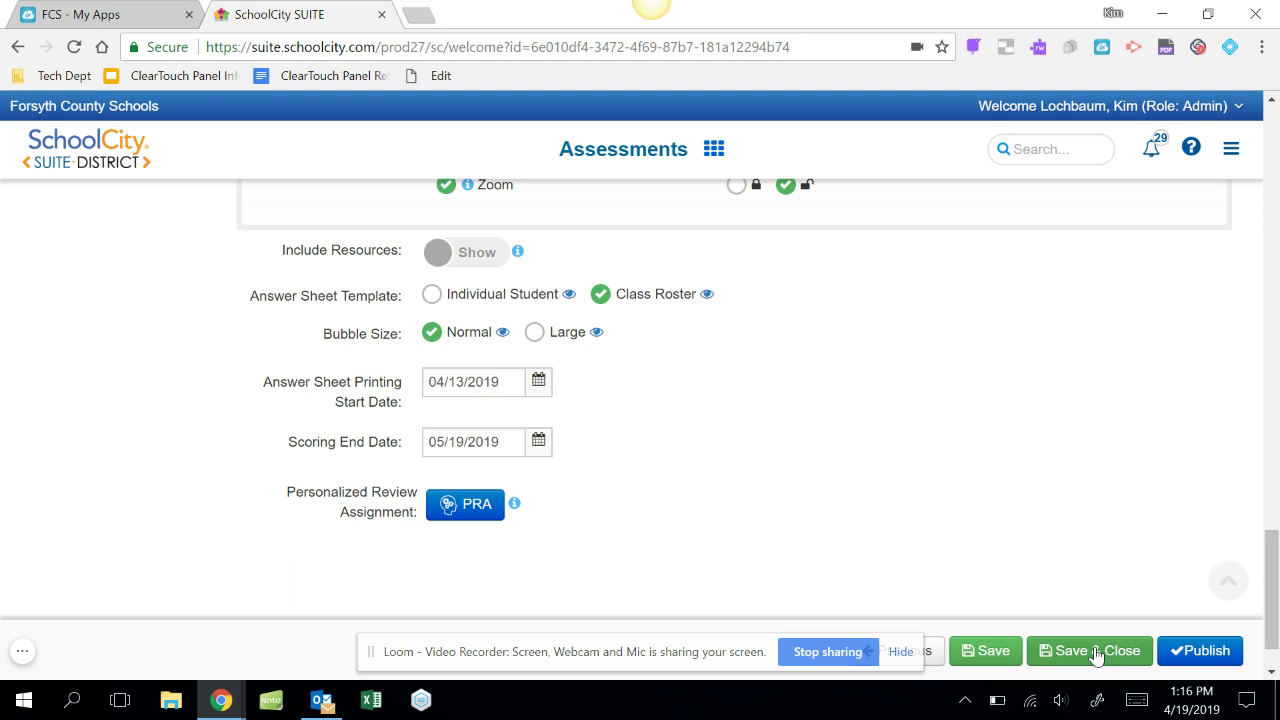
left_click(1200, 652)
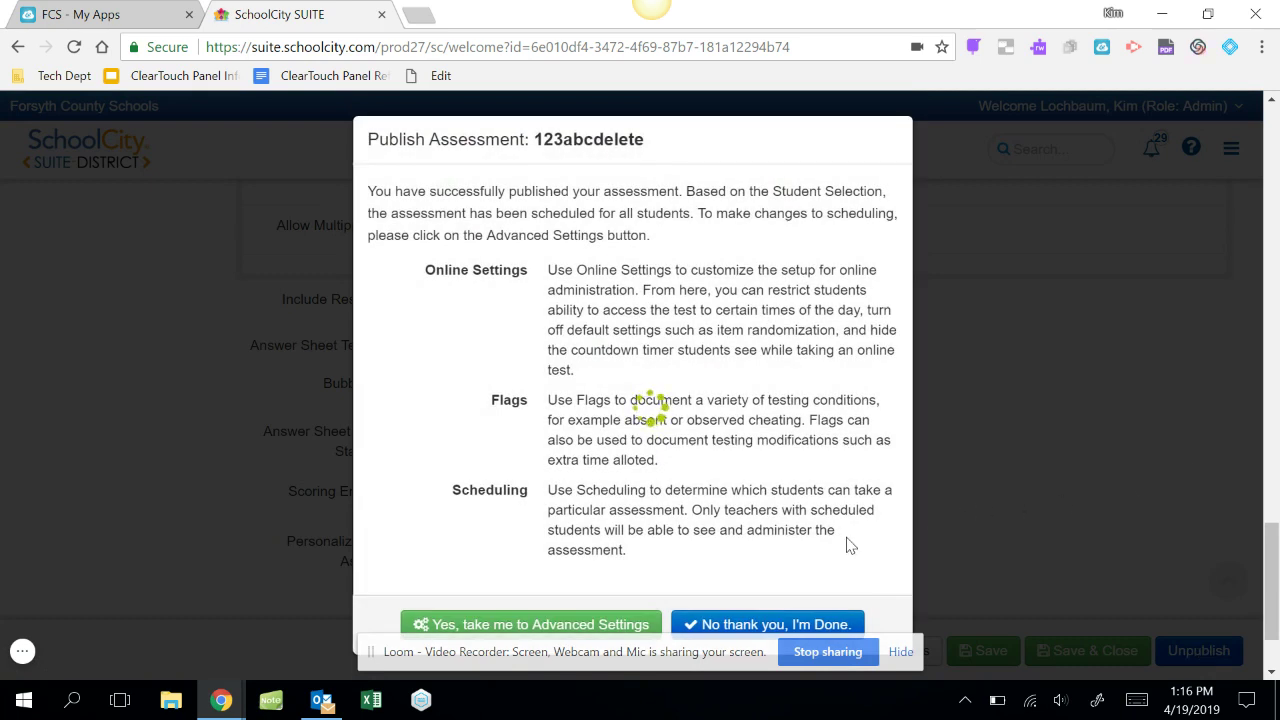
left_click(743, 616)
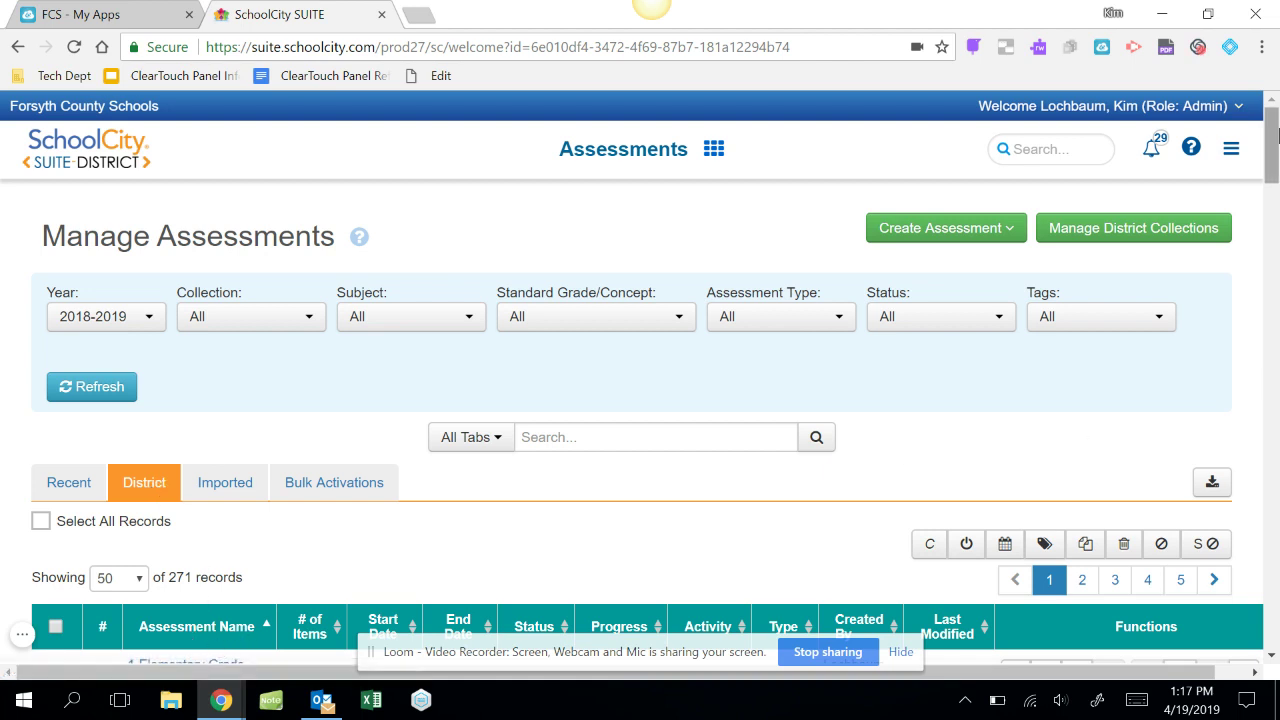
left_click_drag(1275, 133, 1275, 153)
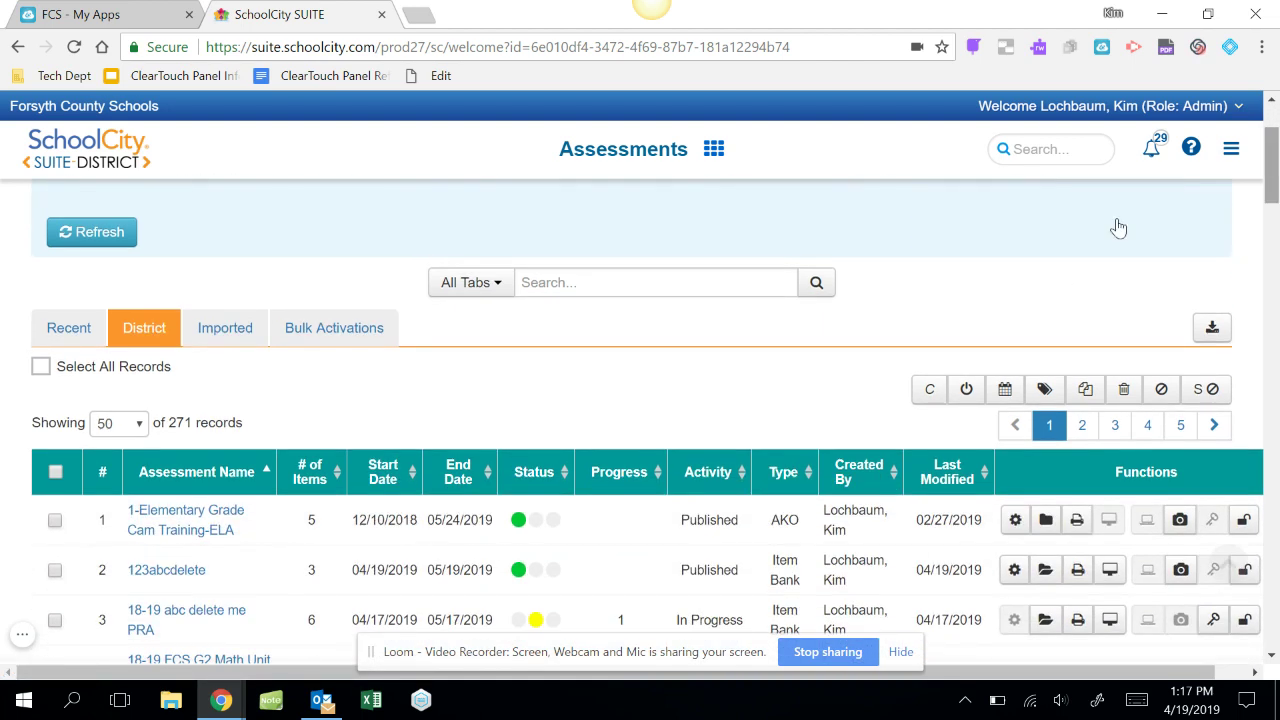